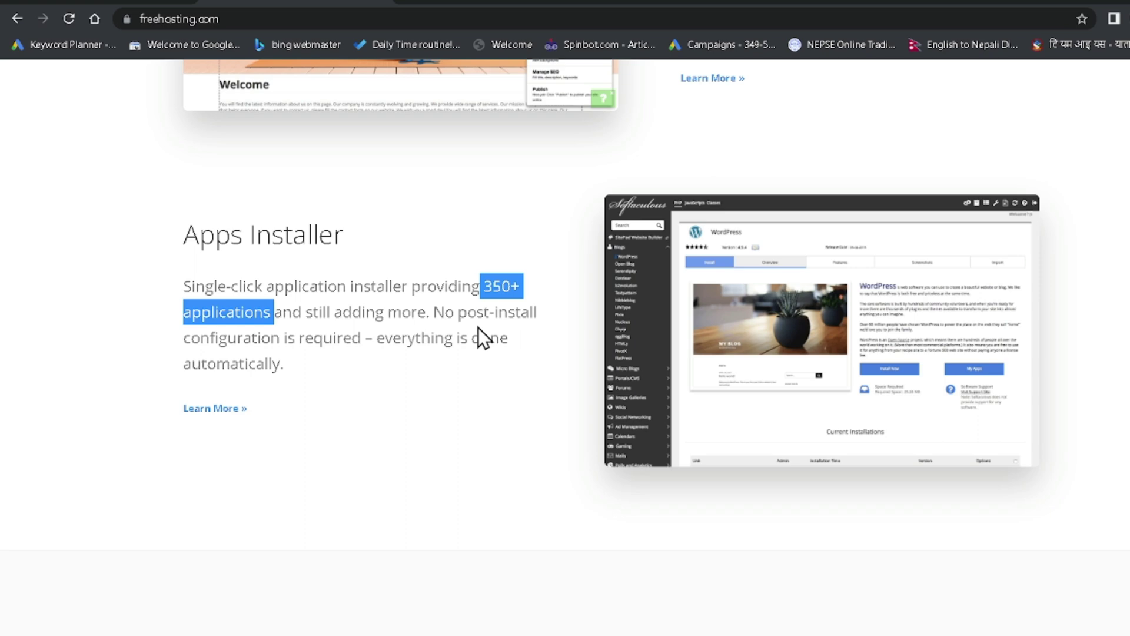
Review the free plan's features: 10 GB disk, unmetered bandwidth, 1 e-mail account, 1 MySQL database, lifetime
scroll(478, 327, down, 3)
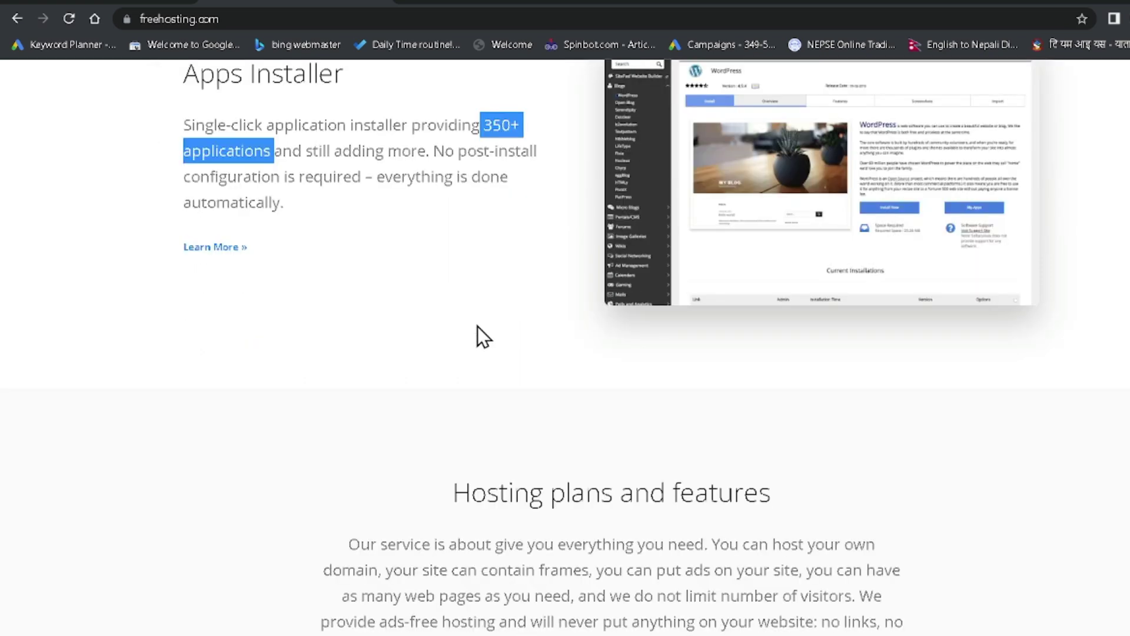
scroll(478, 326, down, 2)
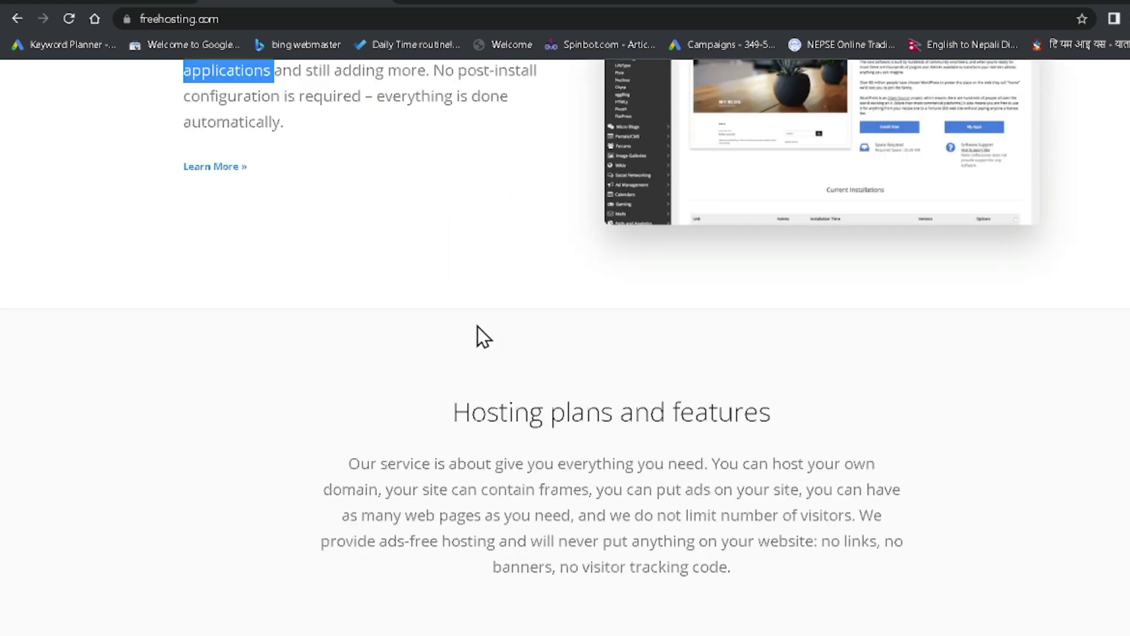
scroll(478, 326, down, 8)
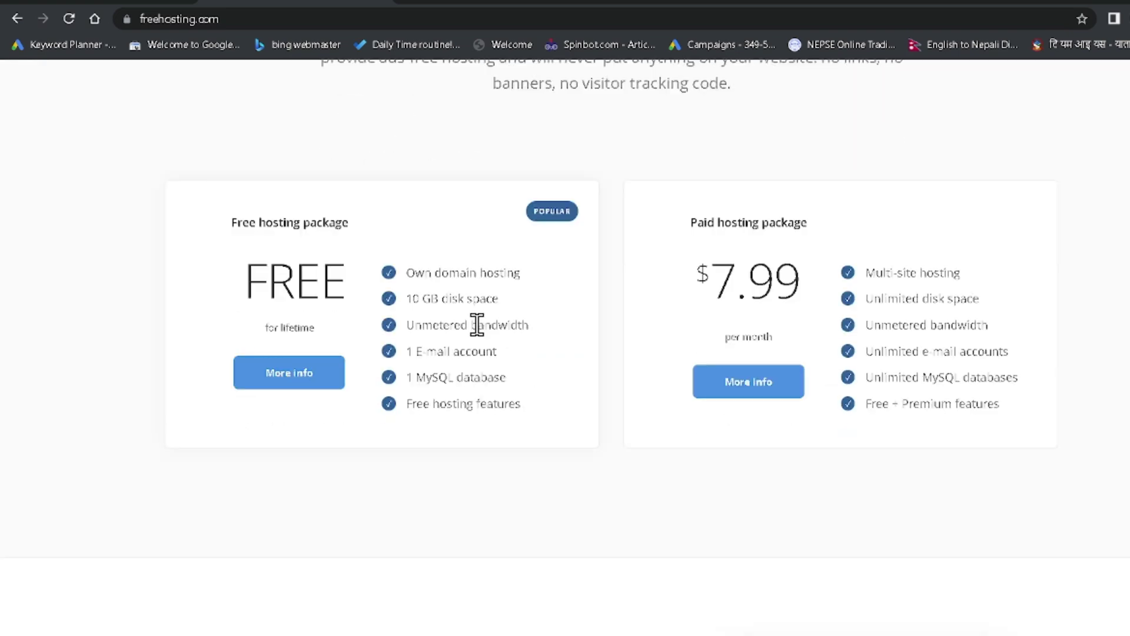
drag(409, 298, 492, 299)
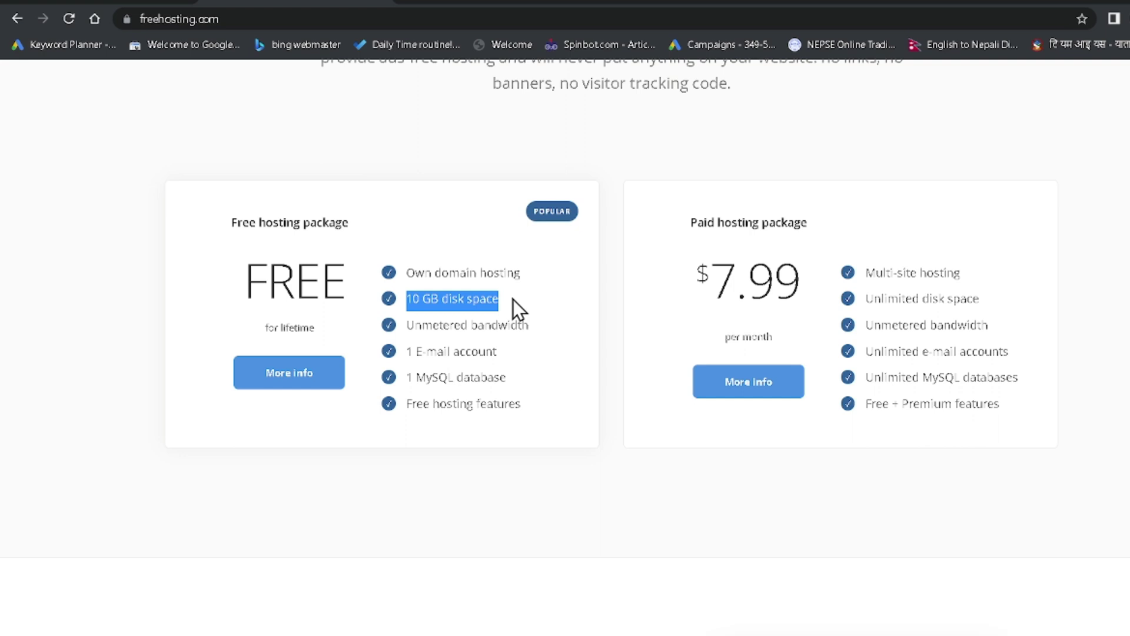
click(471, 310)
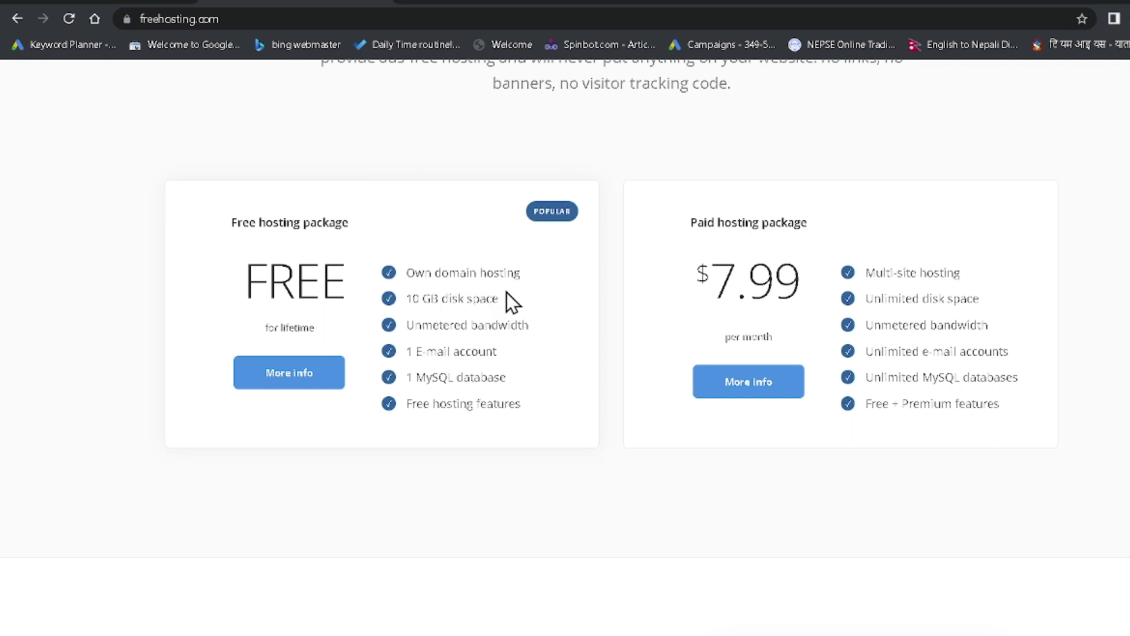
drag(505, 298, 407, 298)
click(540, 418)
drag(409, 326, 547, 334)
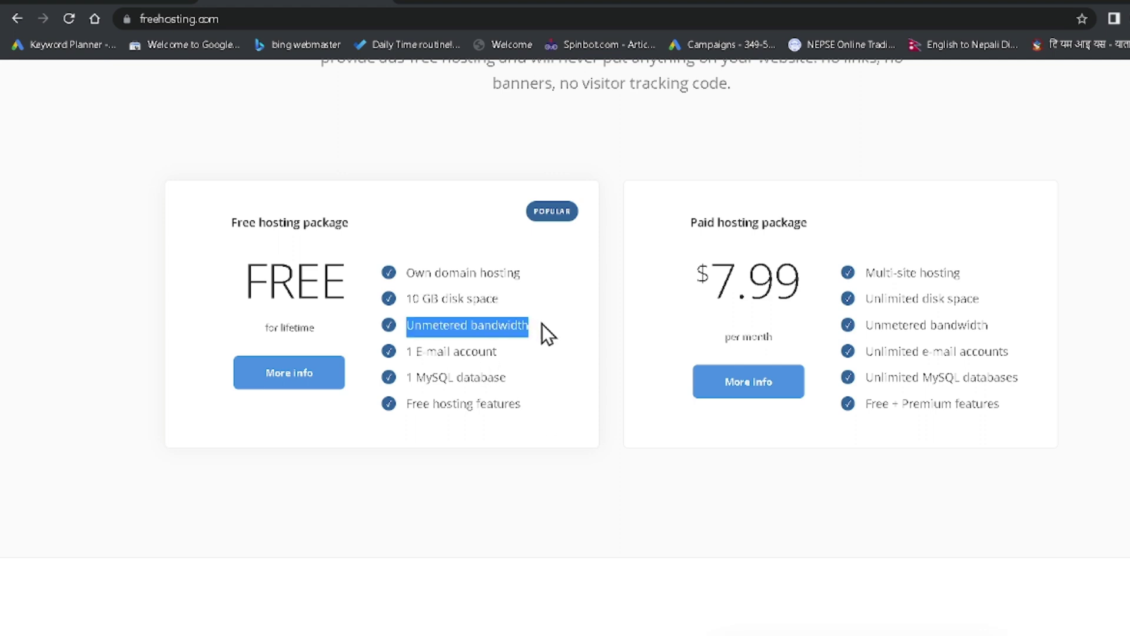
drag(472, 352, 478, 352)
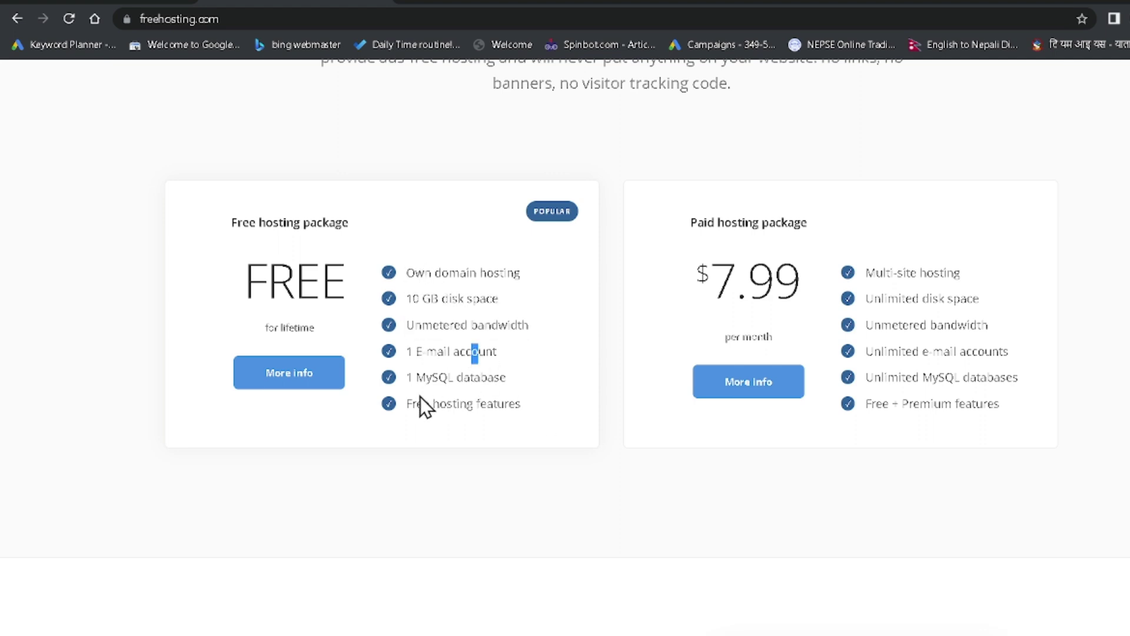
drag(407, 353, 514, 353)
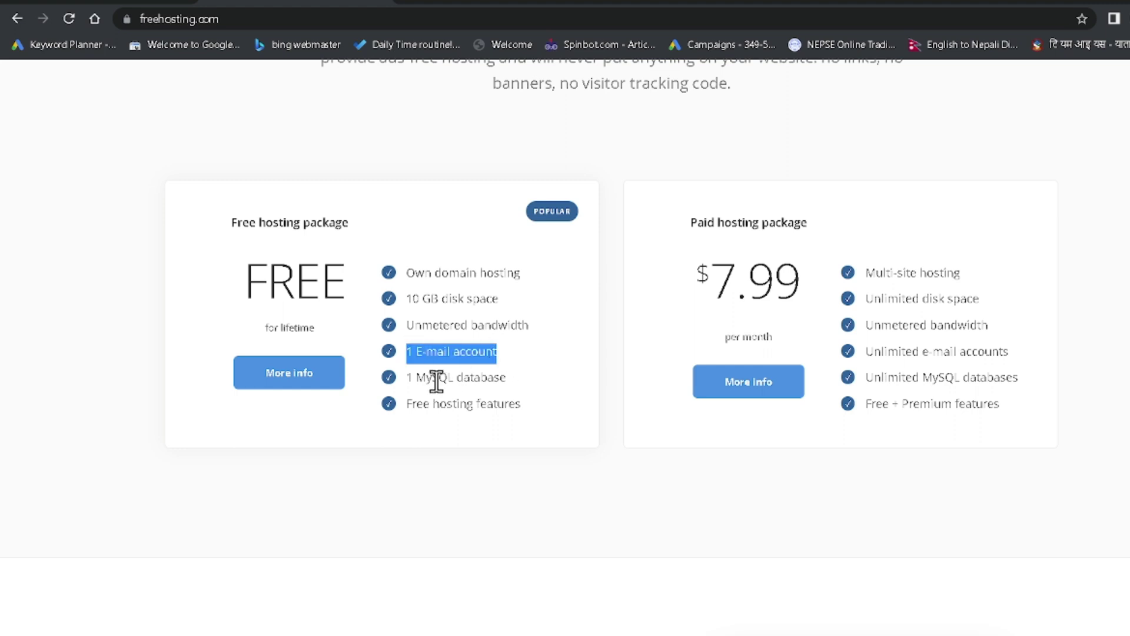
drag(404, 381, 531, 408)
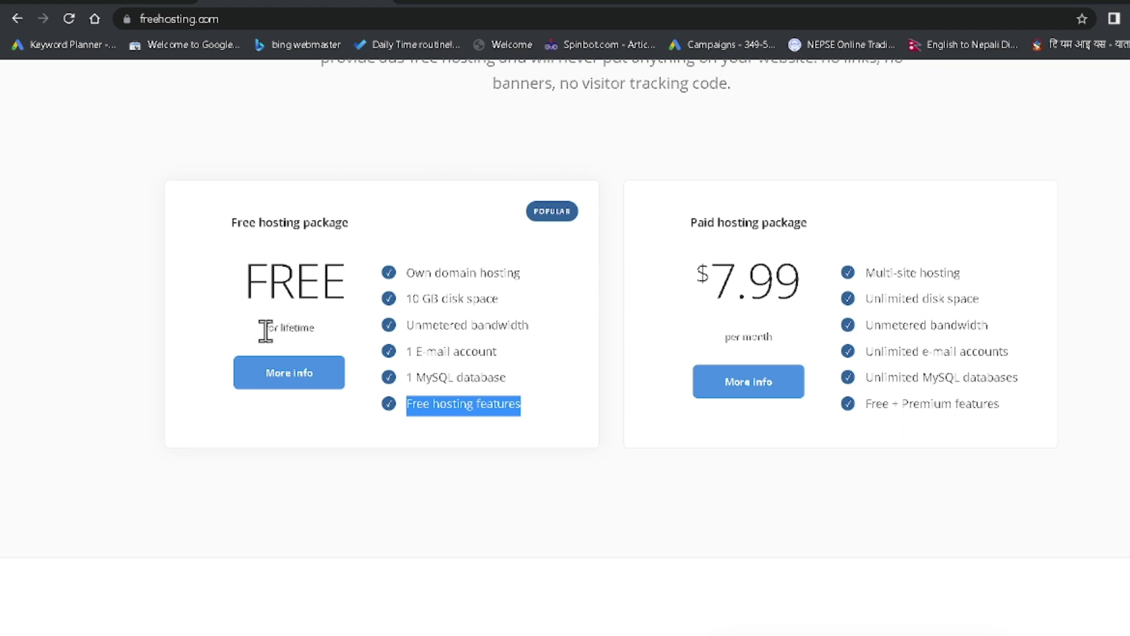
drag(263, 330, 316, 331)
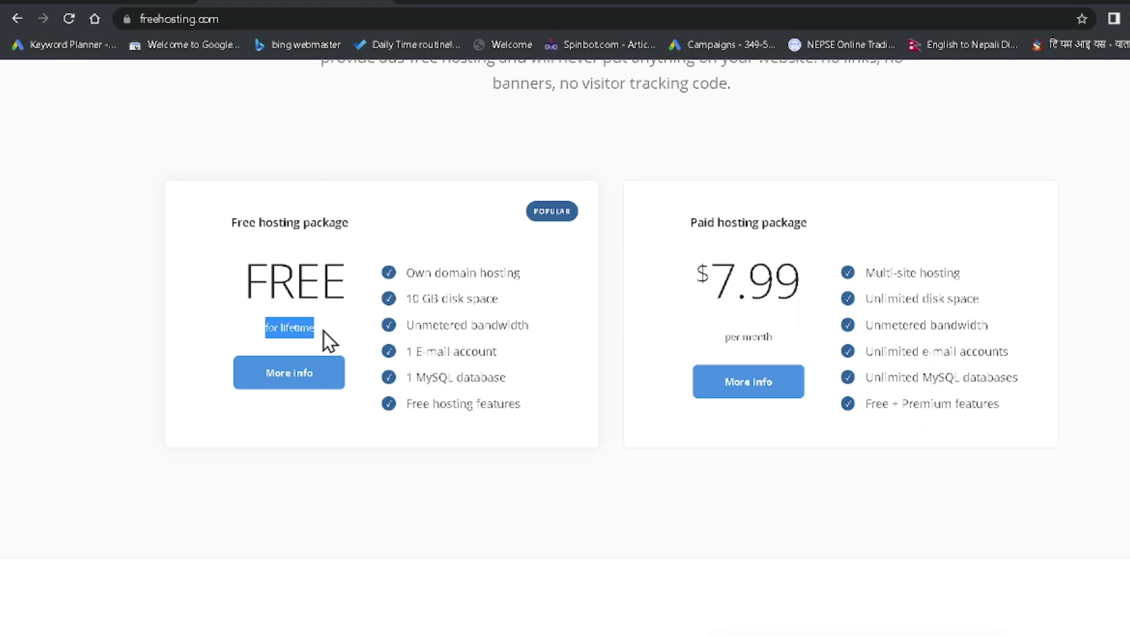
click(490, 348)
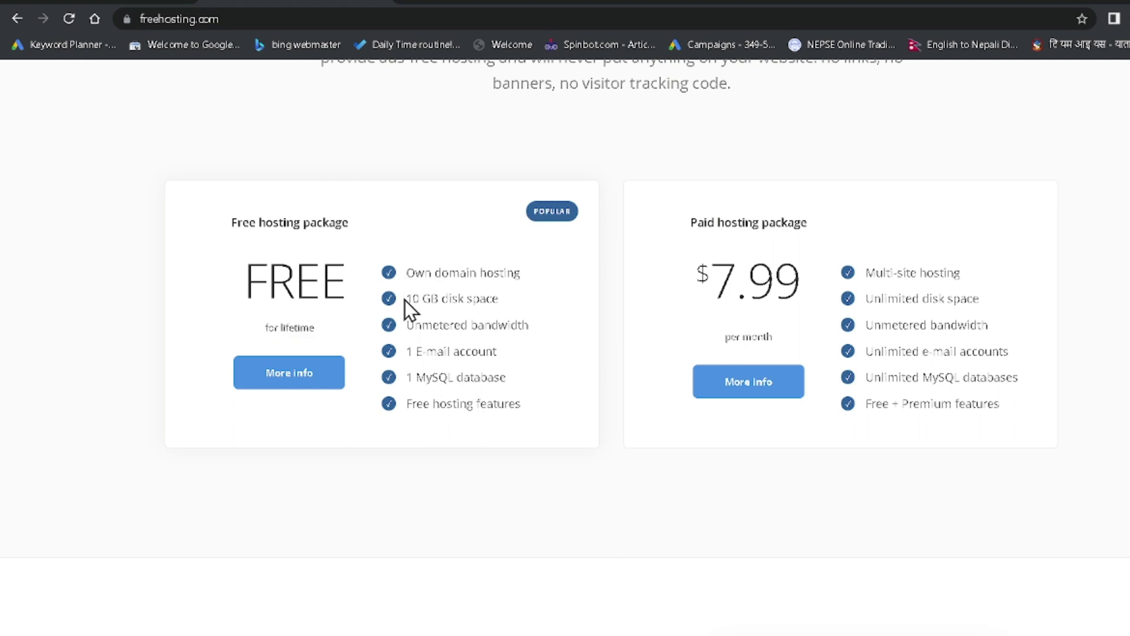
drag(405, 299, 439, 299)
scroll(617, 422, up, 15)
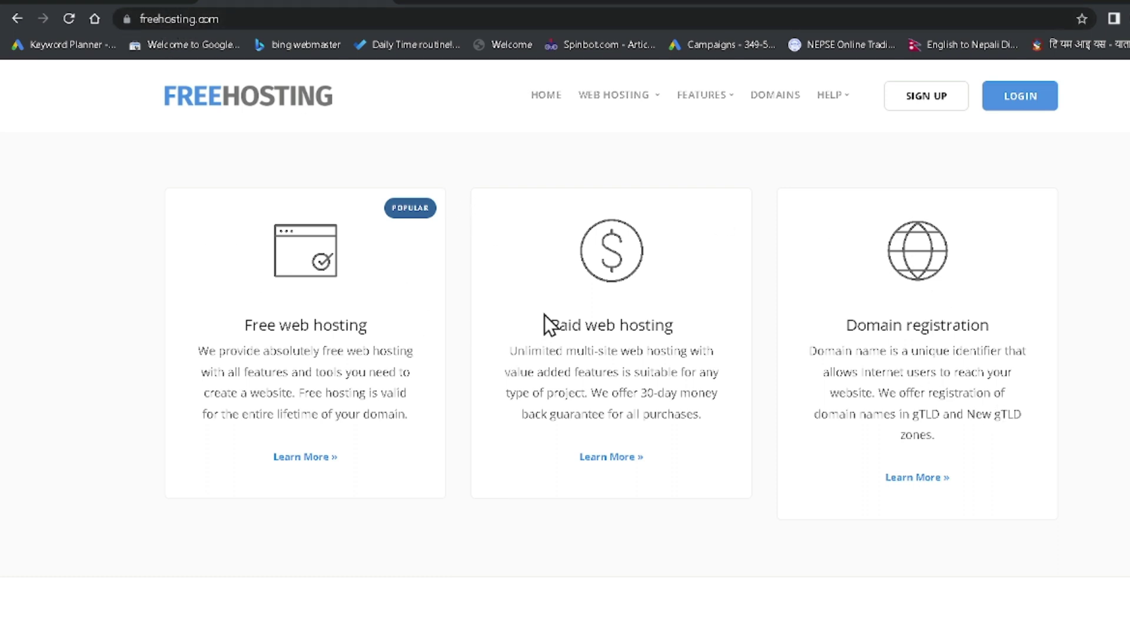
On the sign-up page, compare Free Hosting's FREE! price with Paid Hosting's $7.99/mo
click(925, 103)
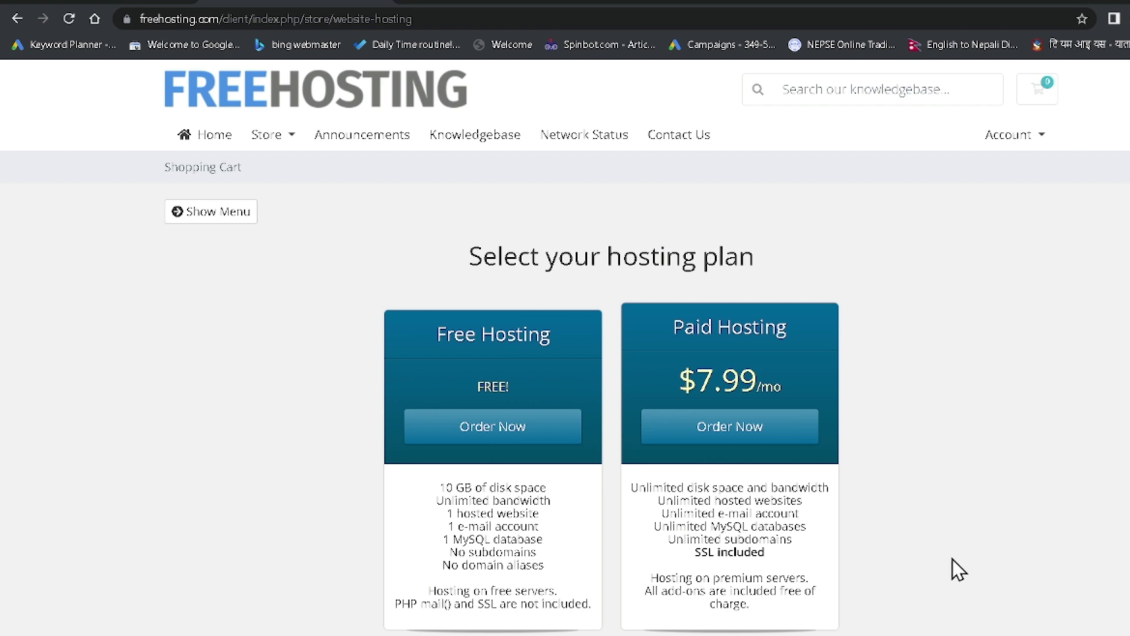
scroll(636, 254, down, 1)
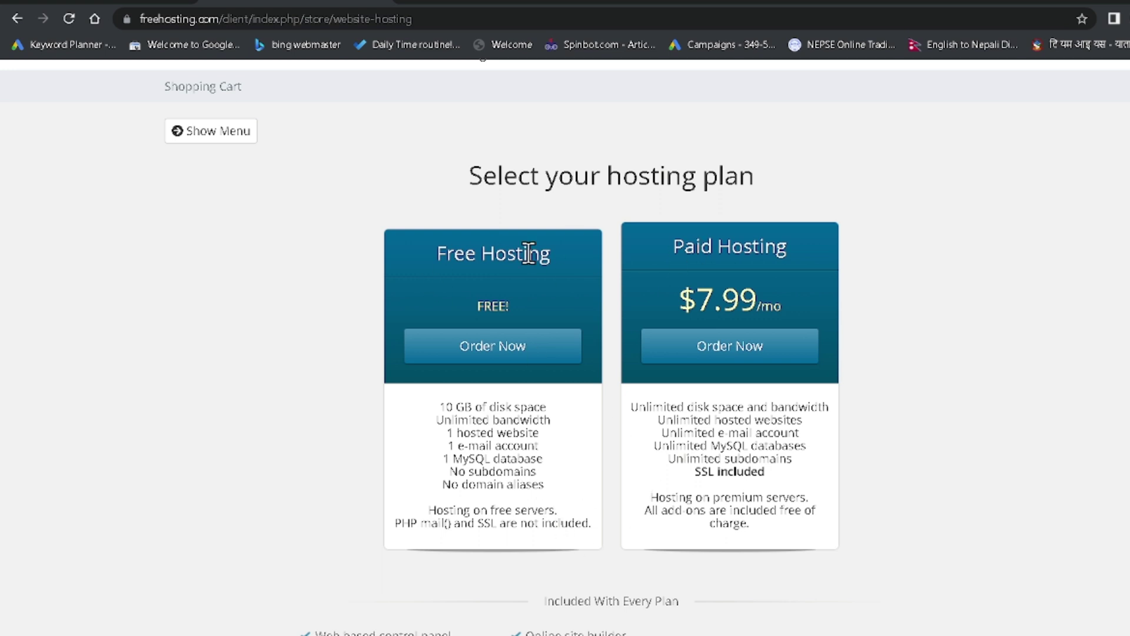
drag(442, 254, 583, 260)
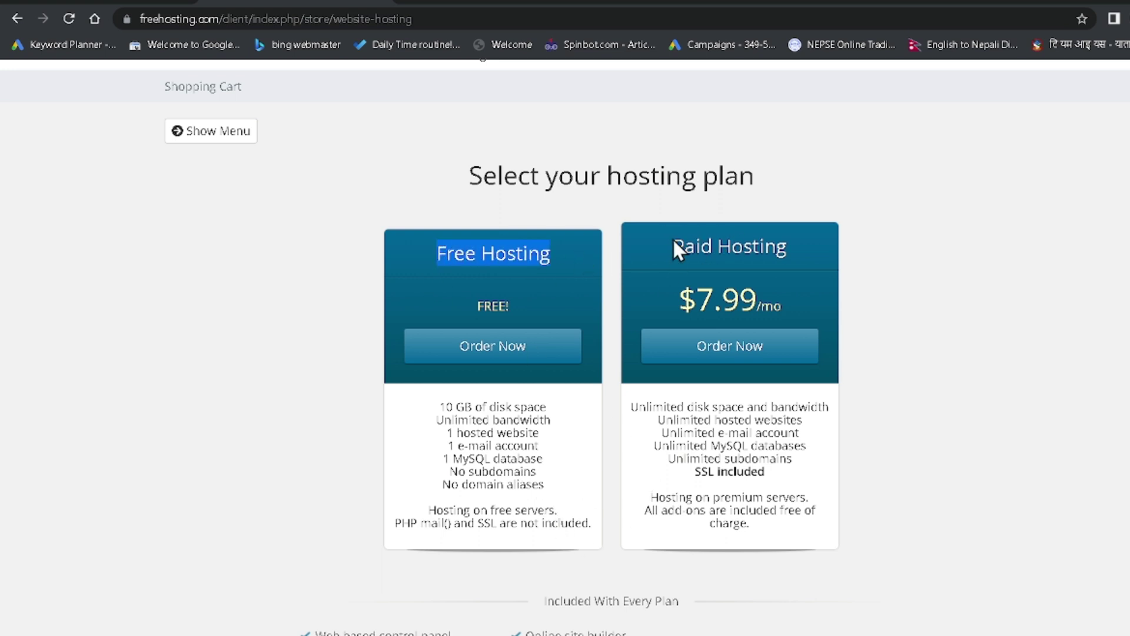
drag(671, 246, 798, 259)
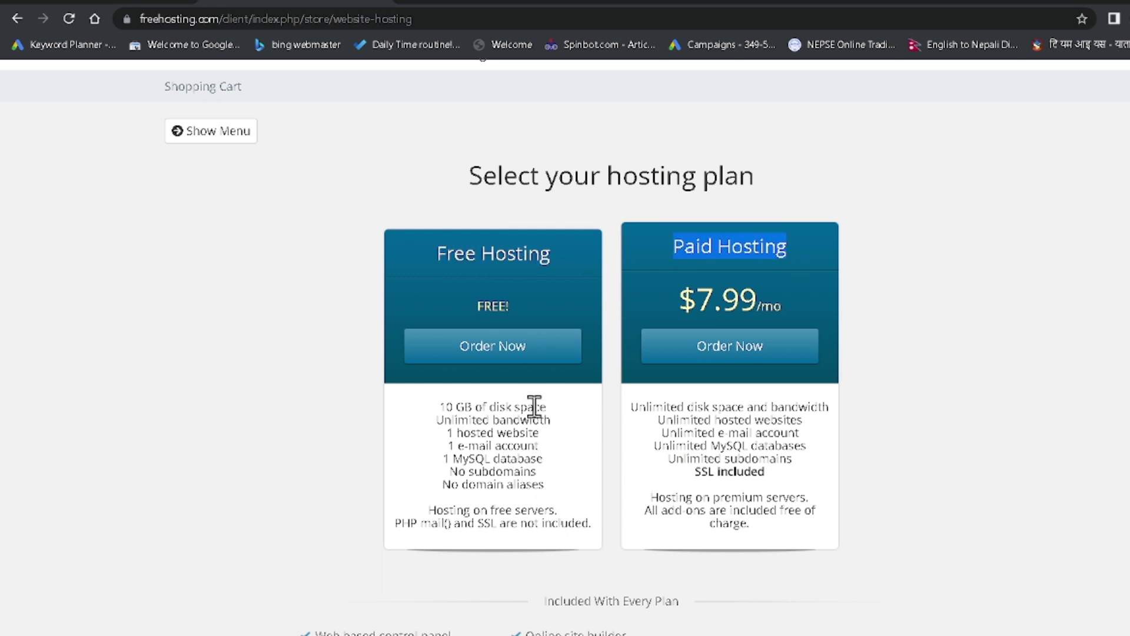
drag(441, 253, 543, 253)
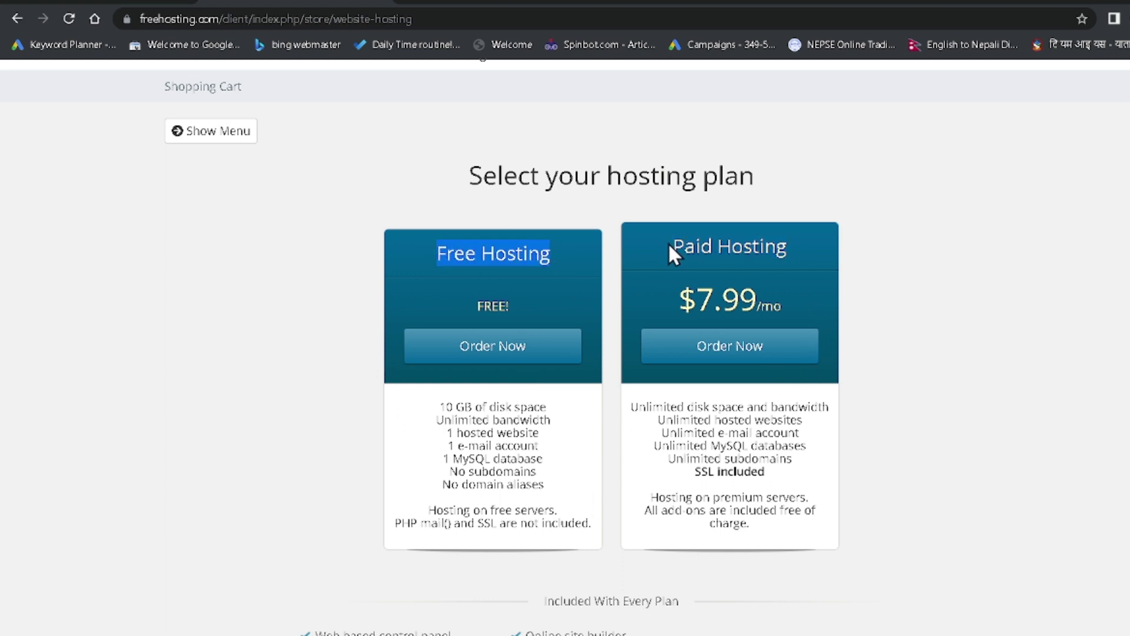
drag(669, 242, 801, 245)
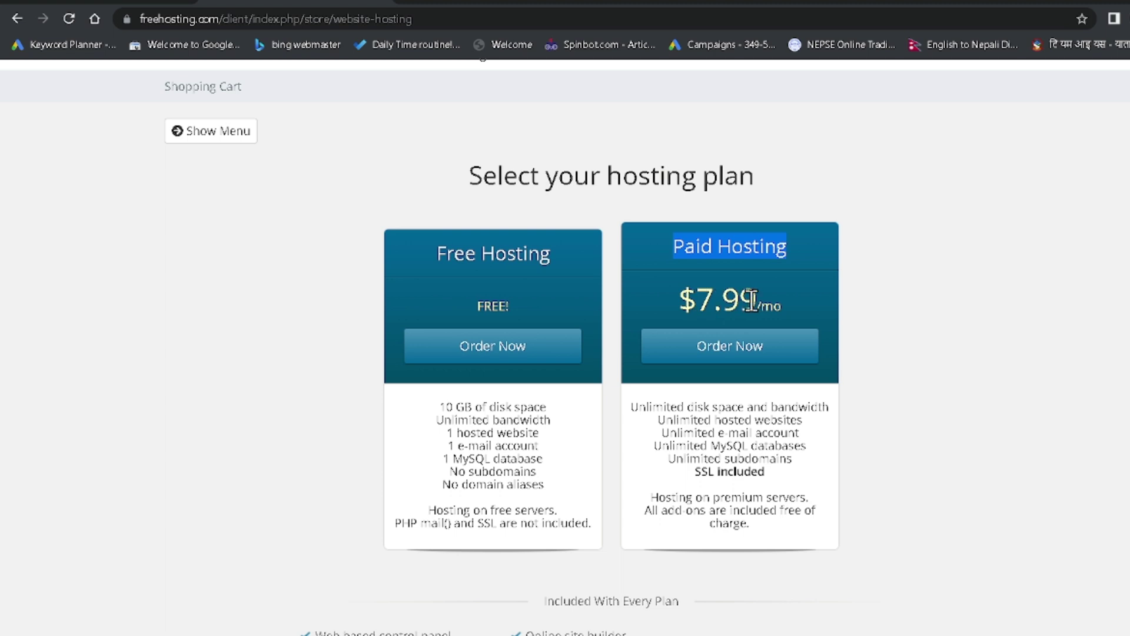
drag(766, 300, 707, 300)
click(792, 307)
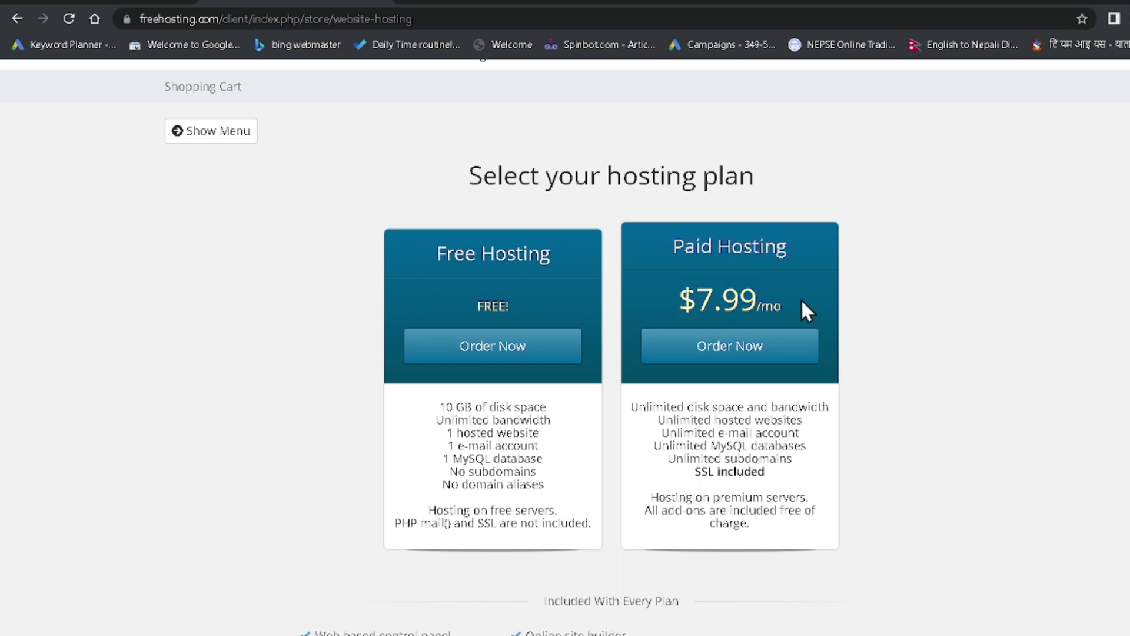
drag(805, 310, 656, 308)
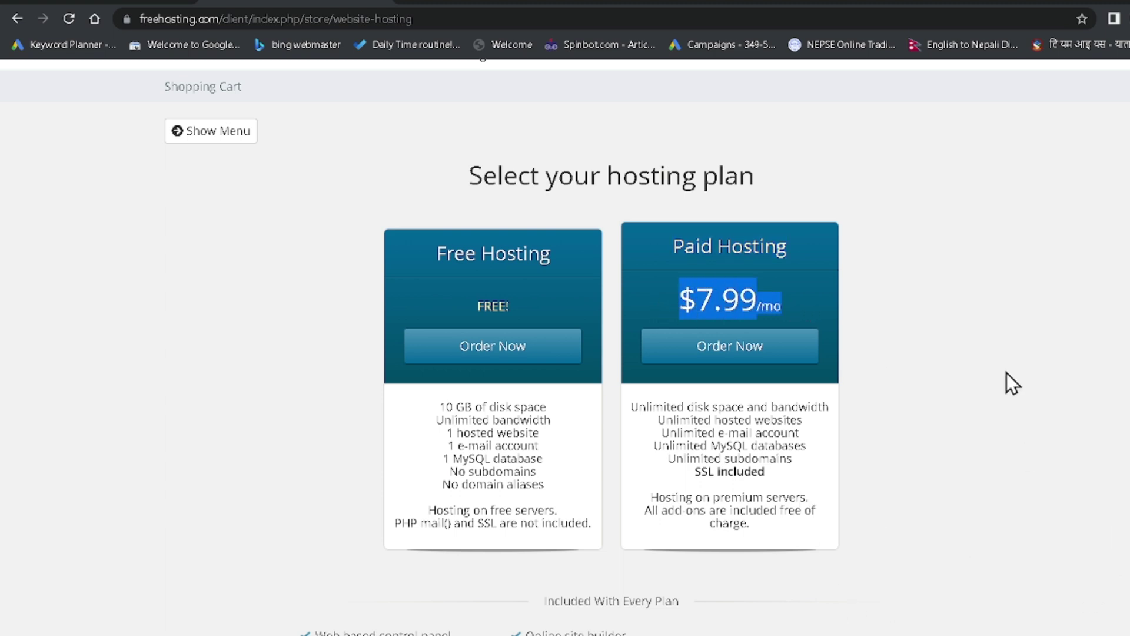
click(757, 288)
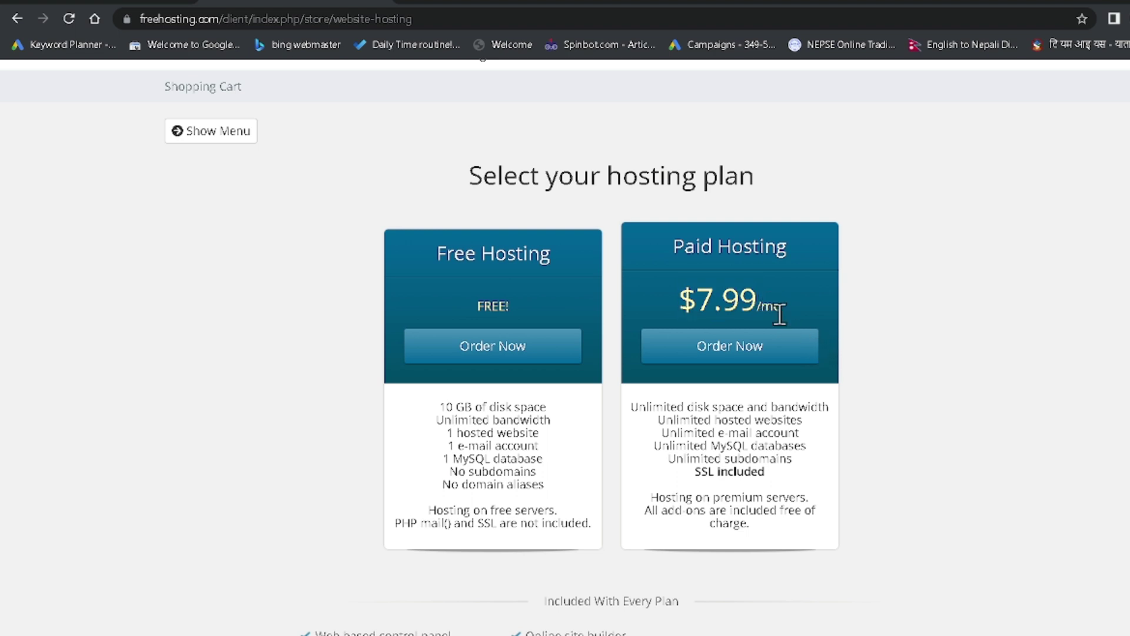
drag(792, 312, 680, 318)
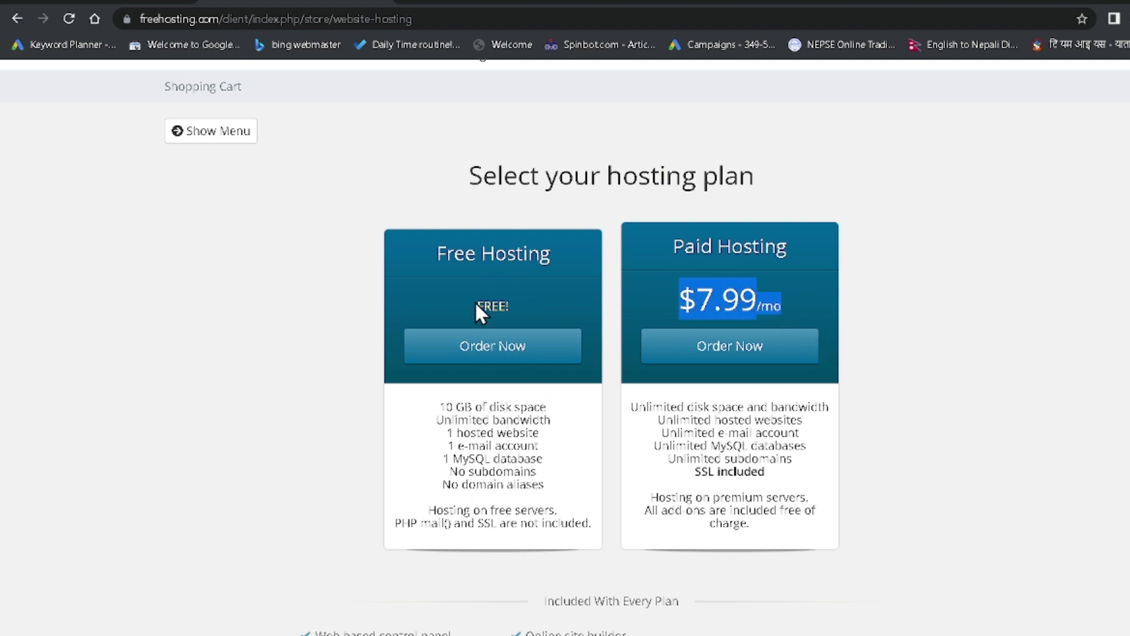
drag(474, 303, 532, 308)
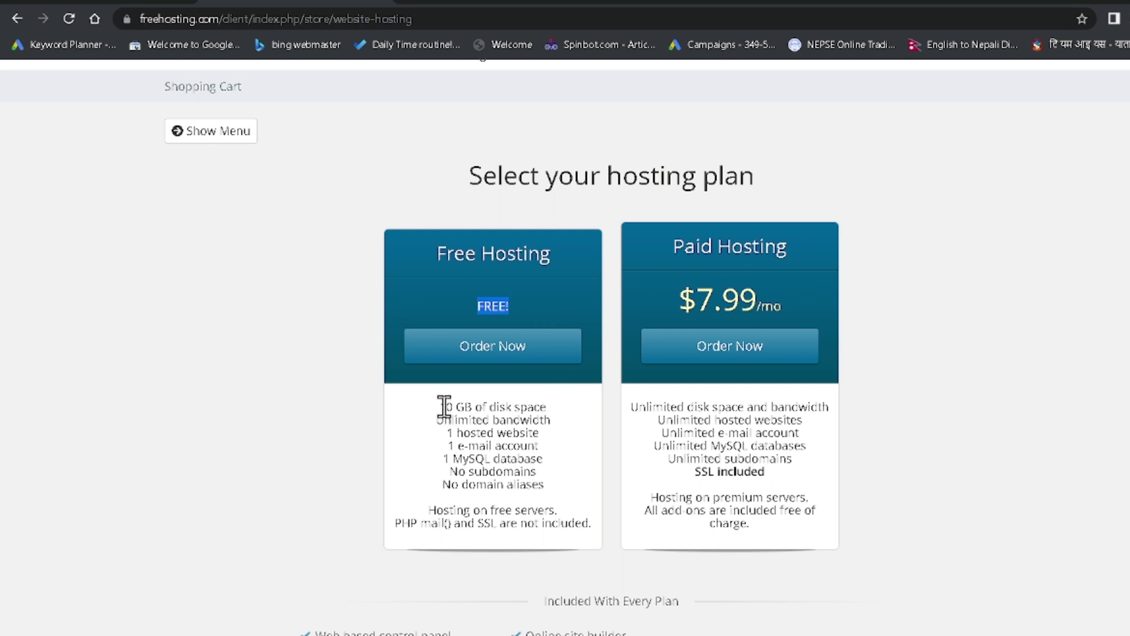
Check the free plan's limits: 10 GB disk, 1 website, and its e-mail, database and subdomain caps
drag(440, 406, 553, 415)
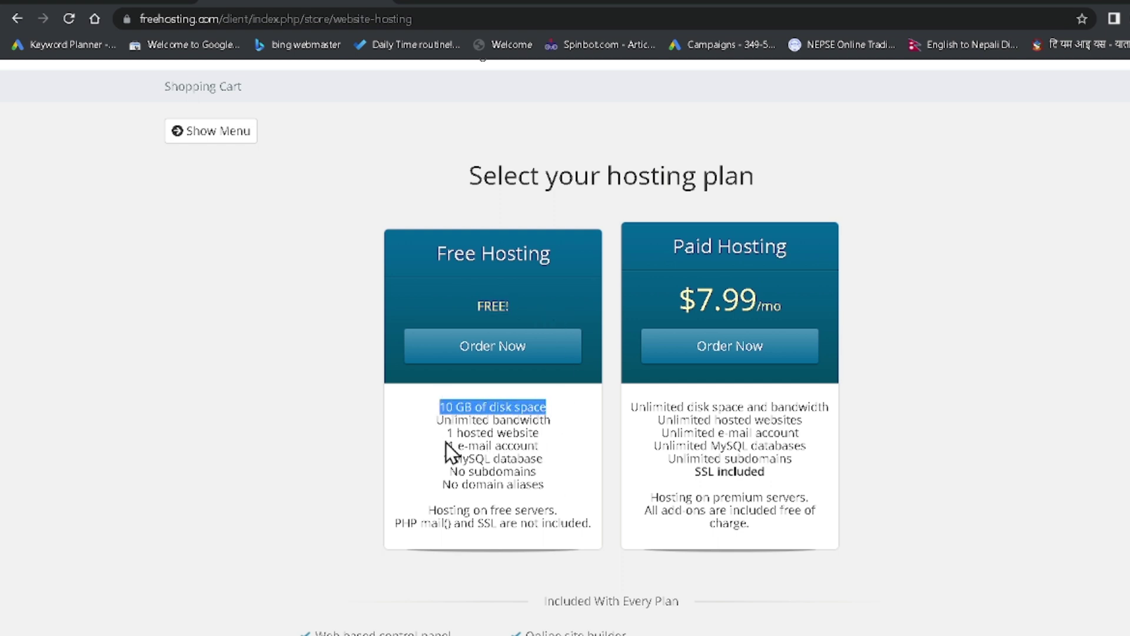
drag(447, 433, 541, 434)
drag(448, 445, 481, 473)
click(559, 465)
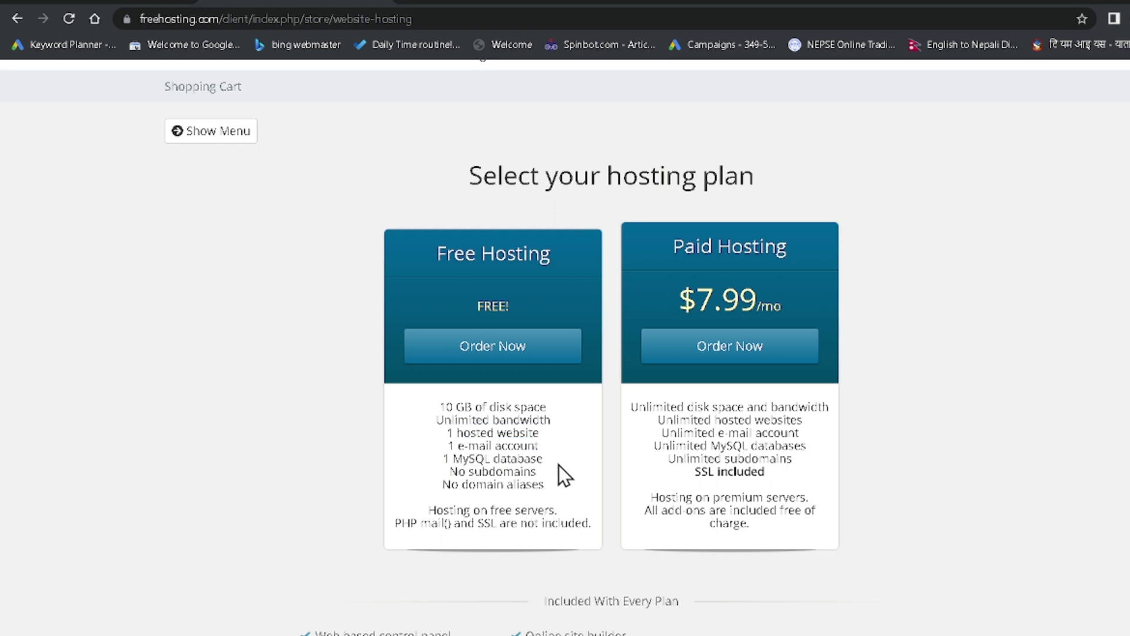
scroll(560, 466, up, 2)
Order Free Hosting, try the transfer and existing-domain options, then settle on registering a new domain
click(487, 437)
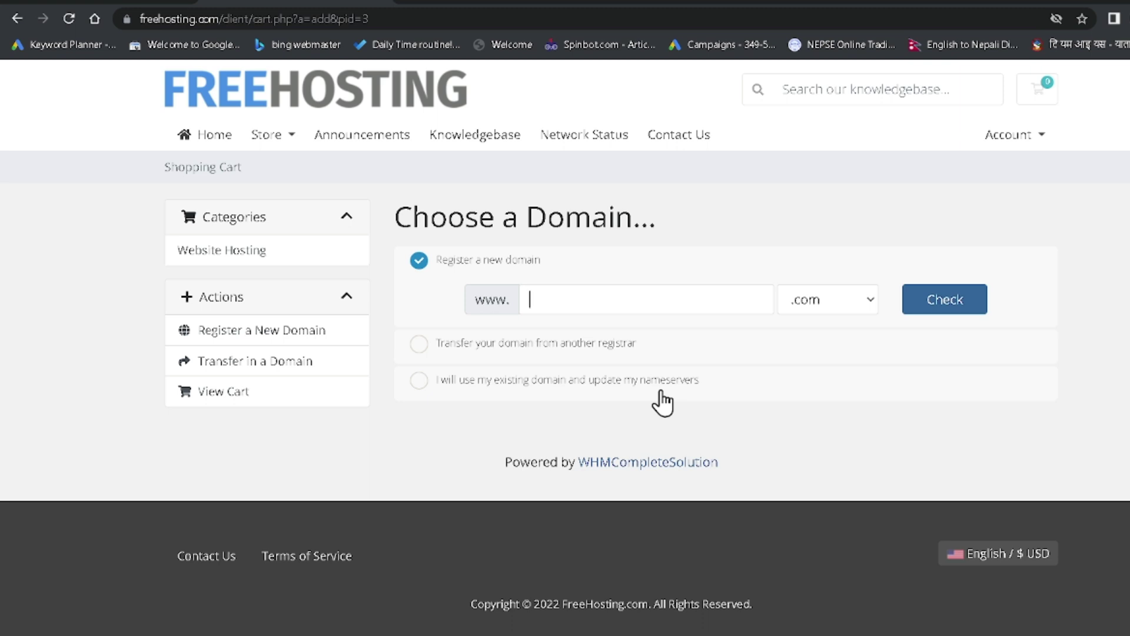
click(507, 357)
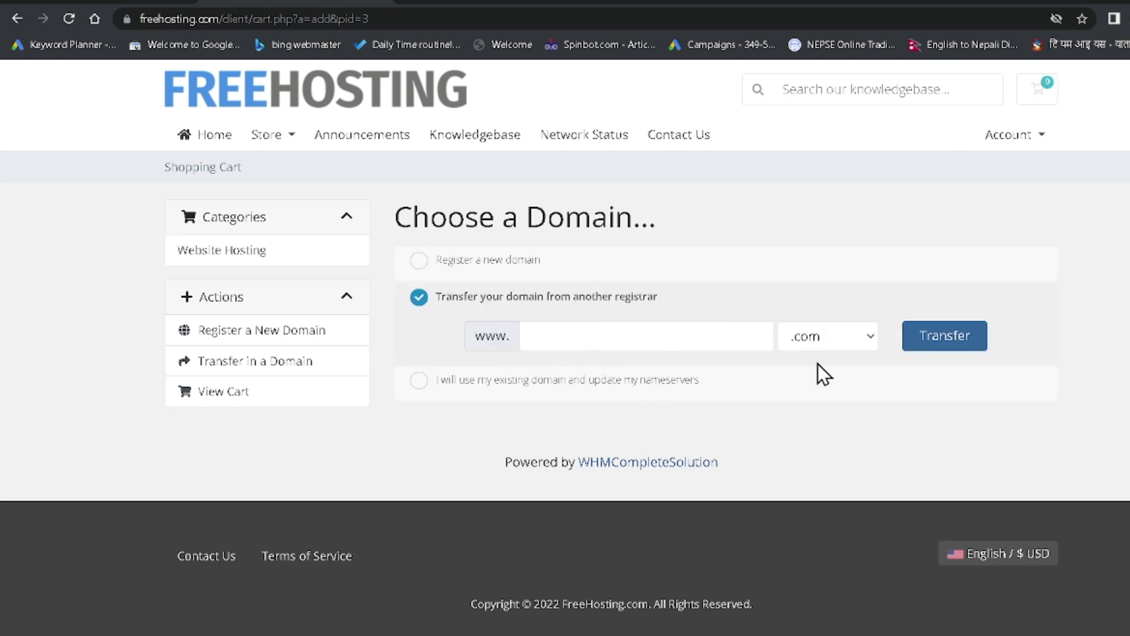
click(574, 384)
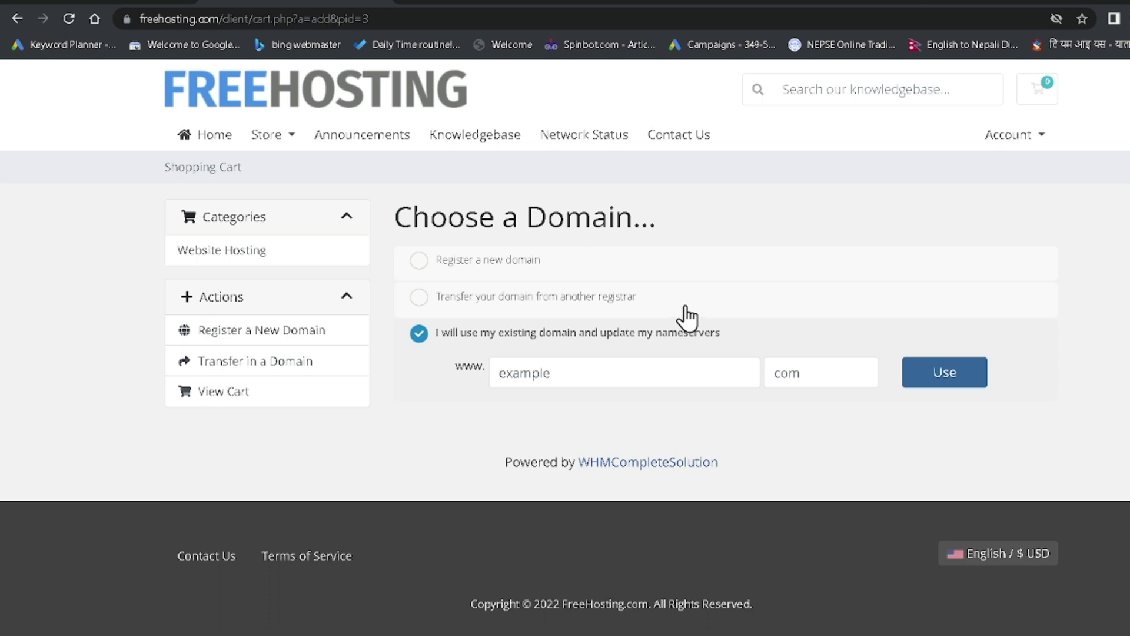
click(471, 260)
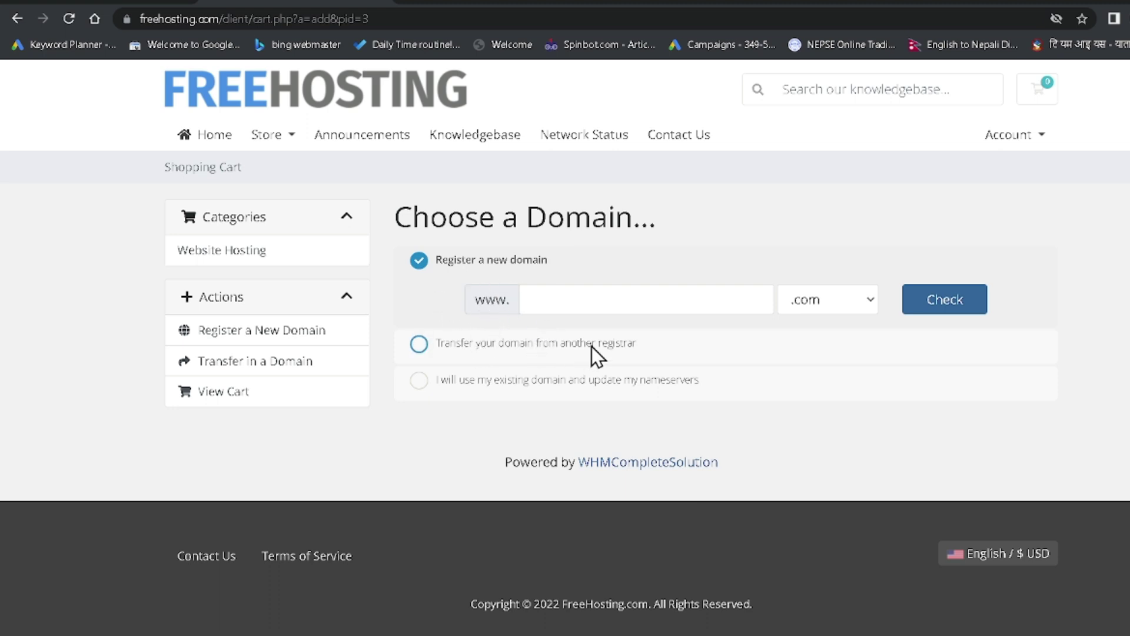
Enter the desired domain name with the .com extension and check its availability
click(583, 299)
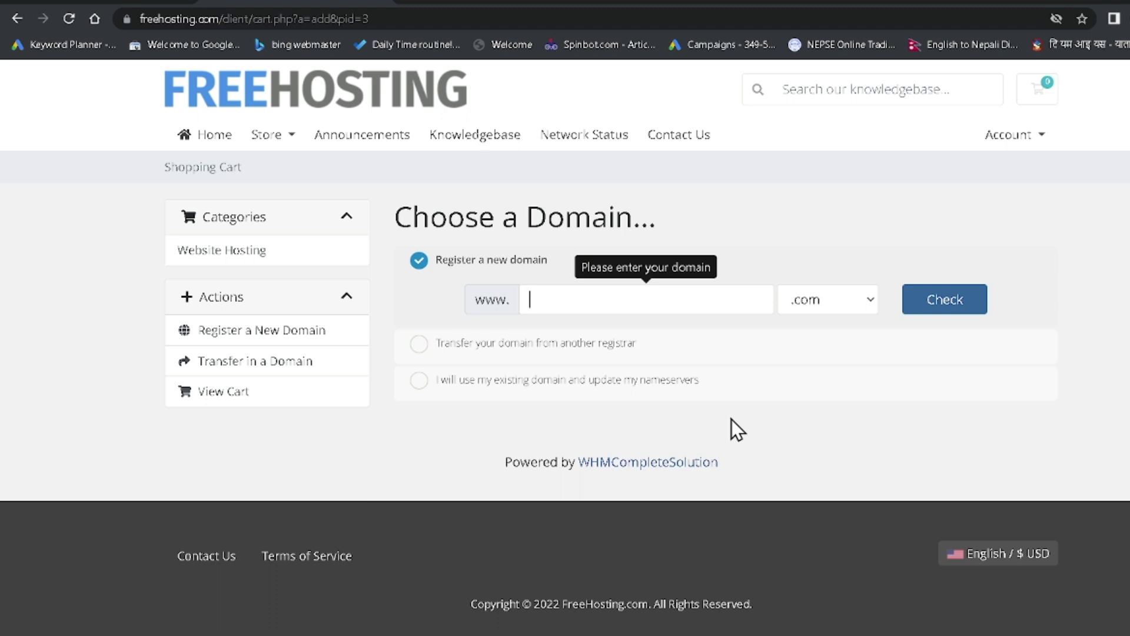
key(BackSpace)
key(BackSpace)
key(BackSpace)
key(BackSpace)
key(BackSpace)
key(BackSpace)
key(BackSpace)
key(BackSpace)
click(946, 306)
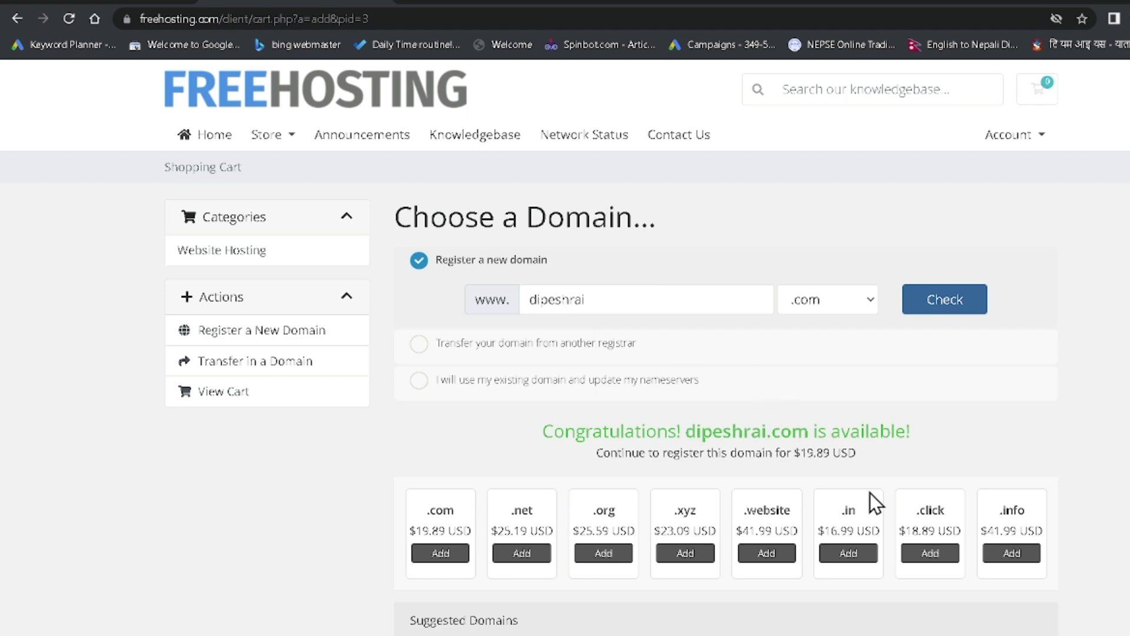
Add the .com domain at $19.89 USD to the cart and continue to the Configure page
scroll(783, 454, down, 1)
scroll(777, 450, down, 3)
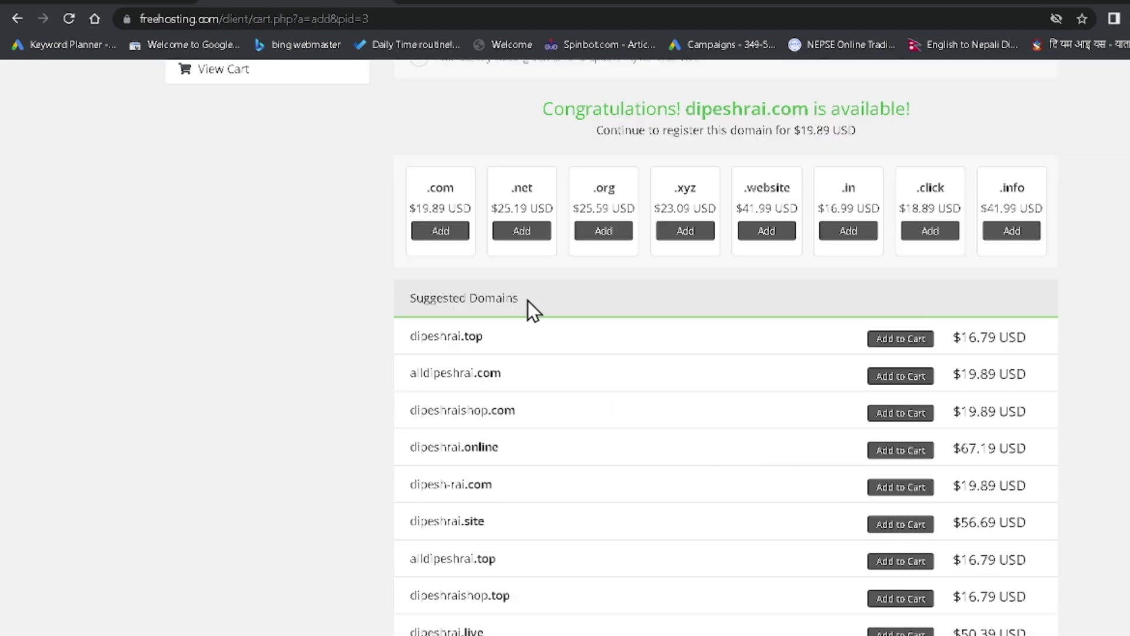
click(451, 235)
drag(422, 190, 476, 207)
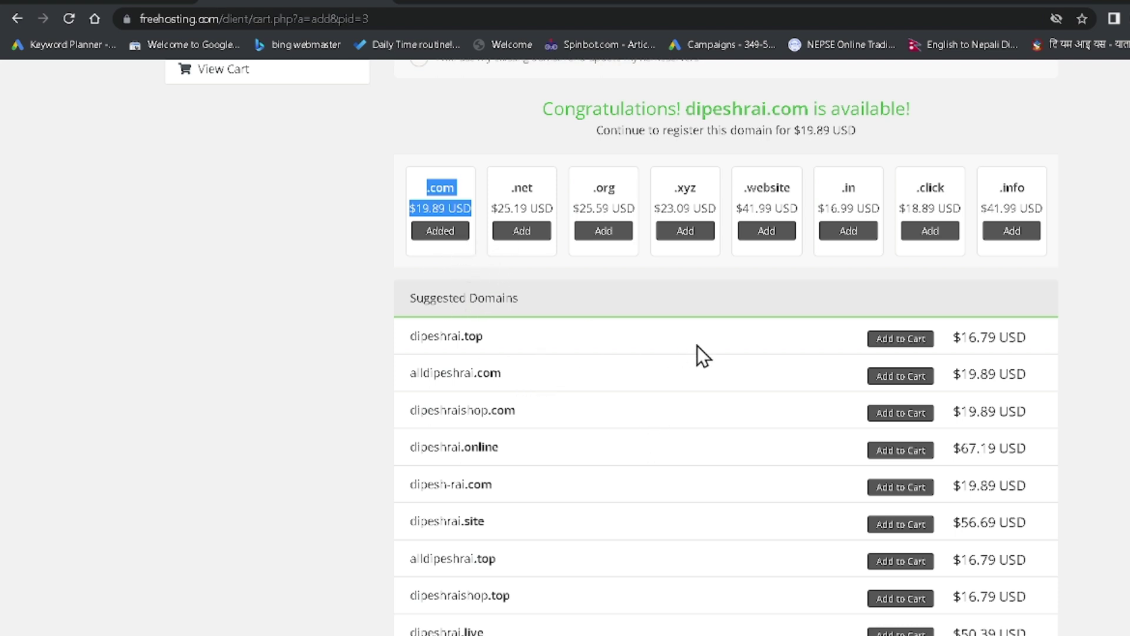
drag(405, 301, 605, 299)
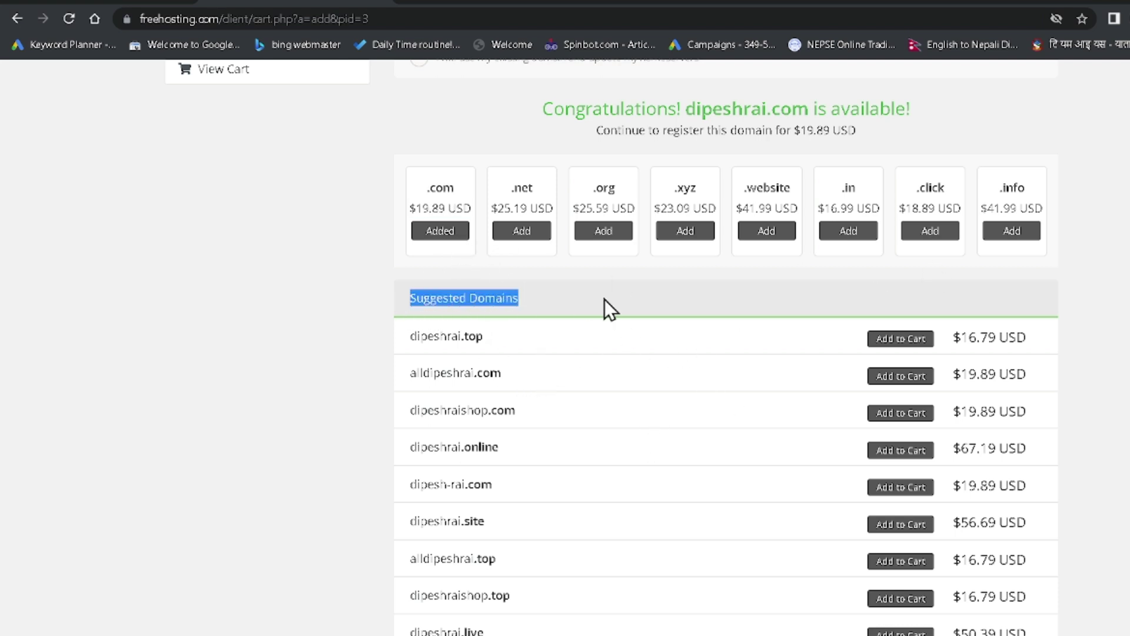
scroll(923, 292, down, 7)
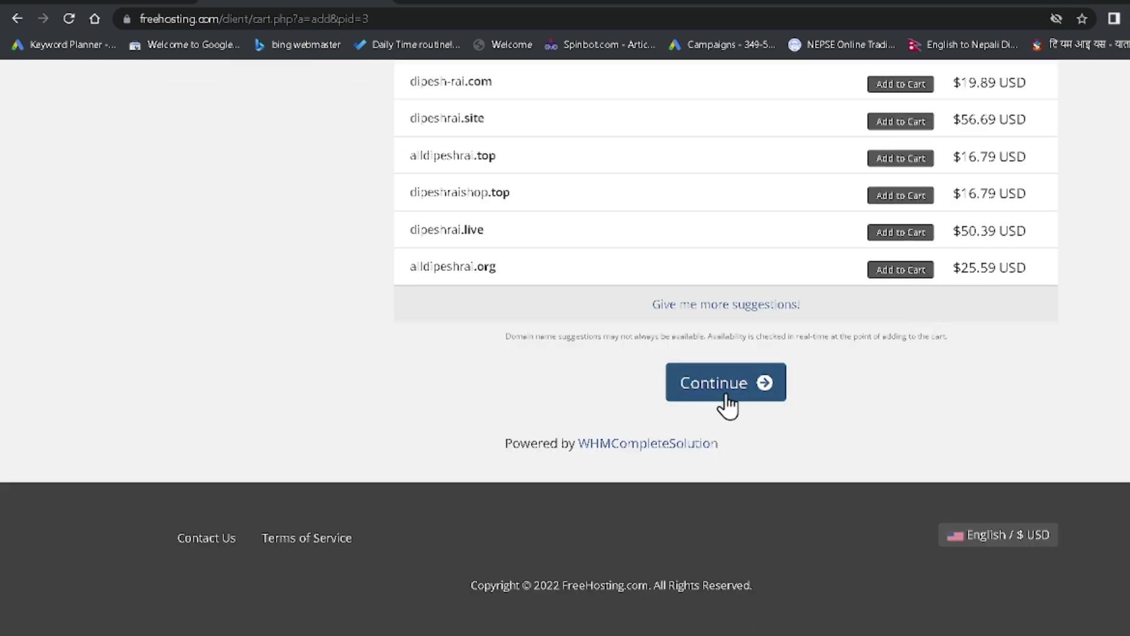
click(726, 401)
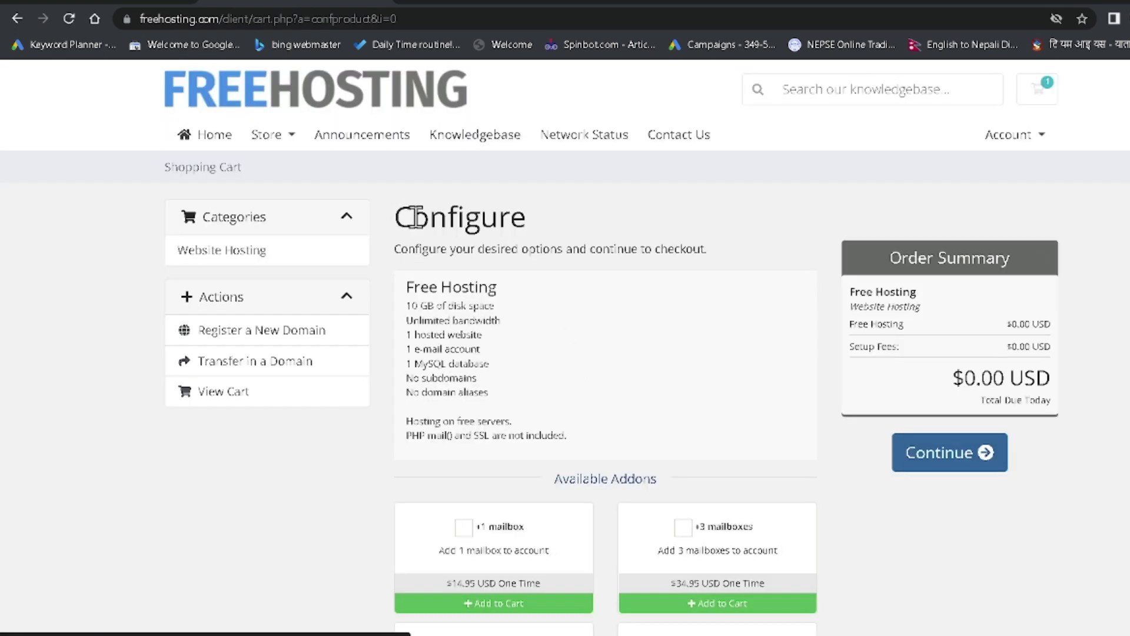
Look over the available addons, leave them all unticked, and continue to domain configuration
scroll(686, 458, down, 4)
scroll(692, 467, up, 2)
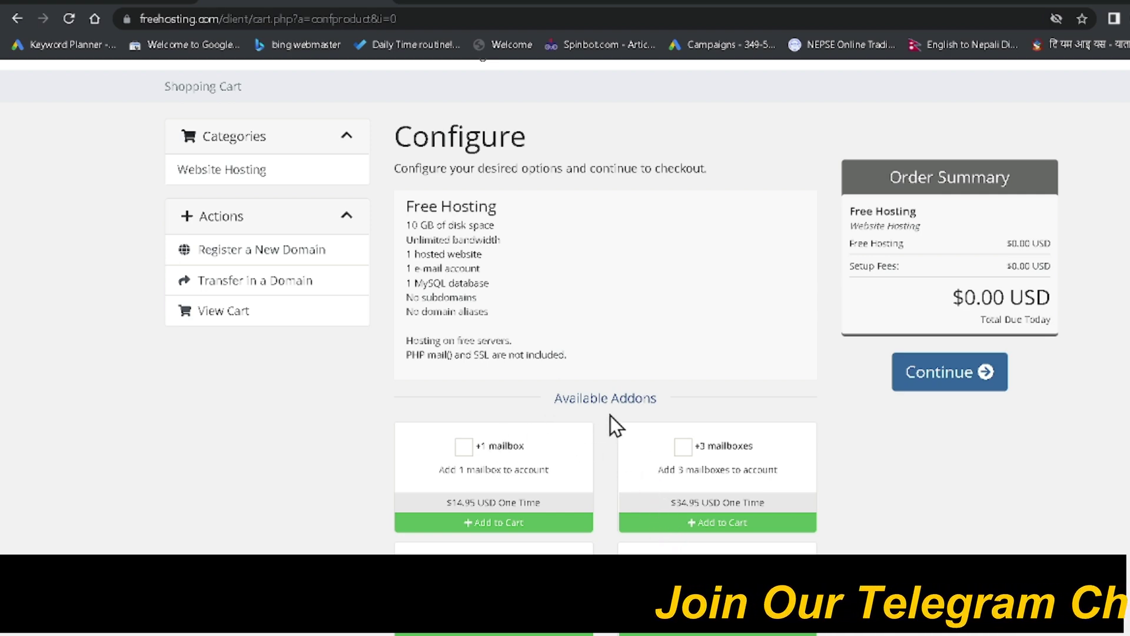
scroll(421, 515, down, 3)
scroll(704, 493, down, 3)
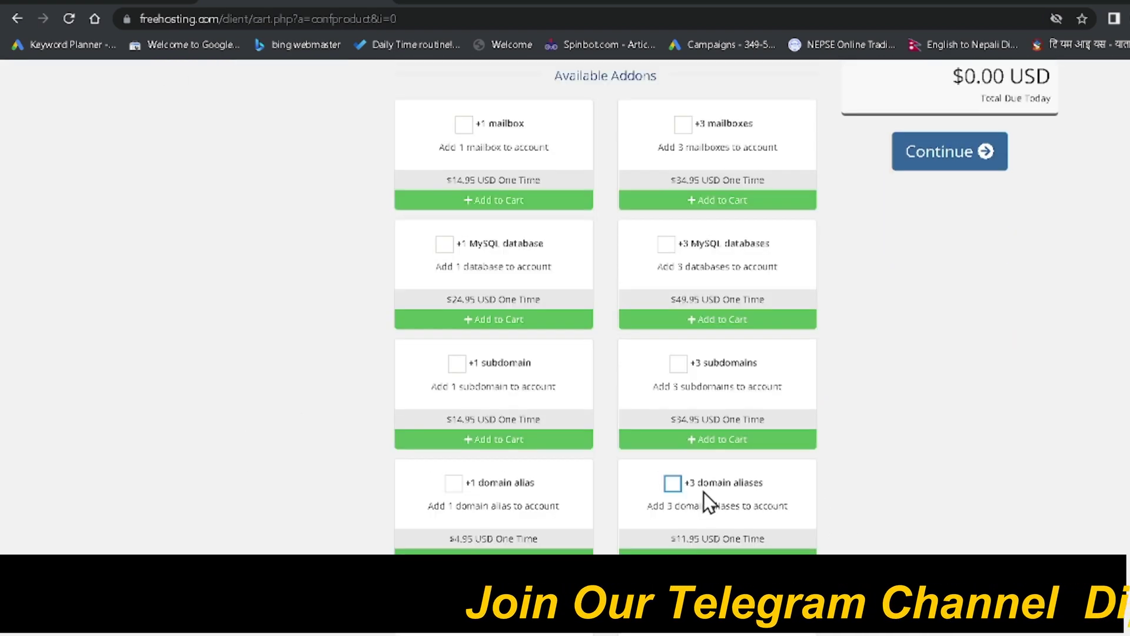
scroll(785, 526, up, 7)
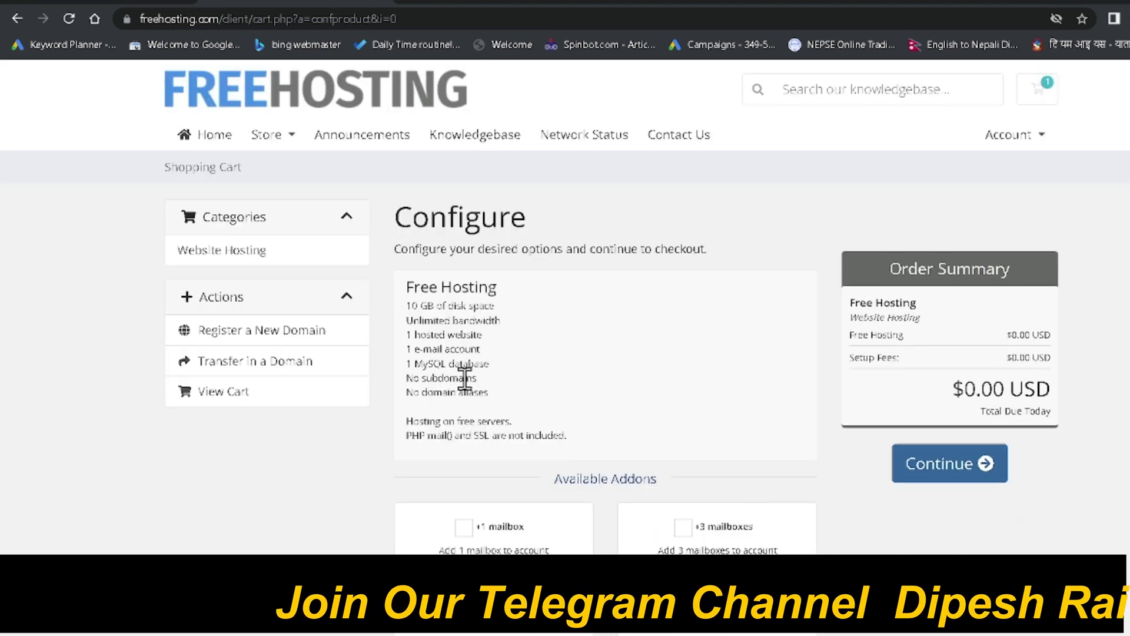
click(948, 454)
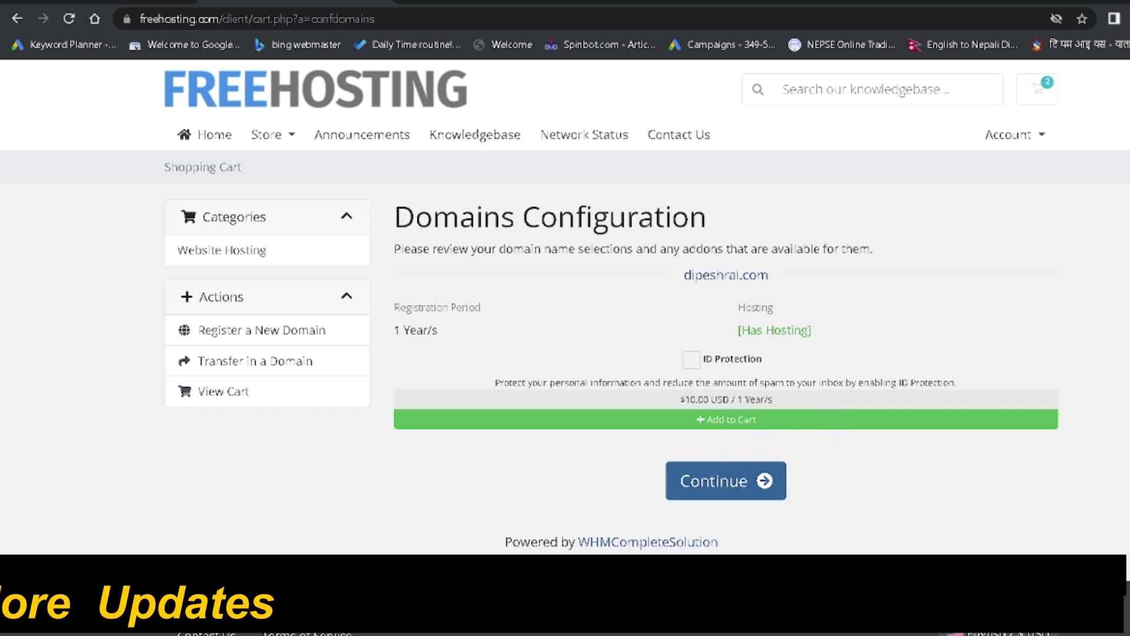
Continue without ID Protection to the Review & Checkout page
click(751, 503)
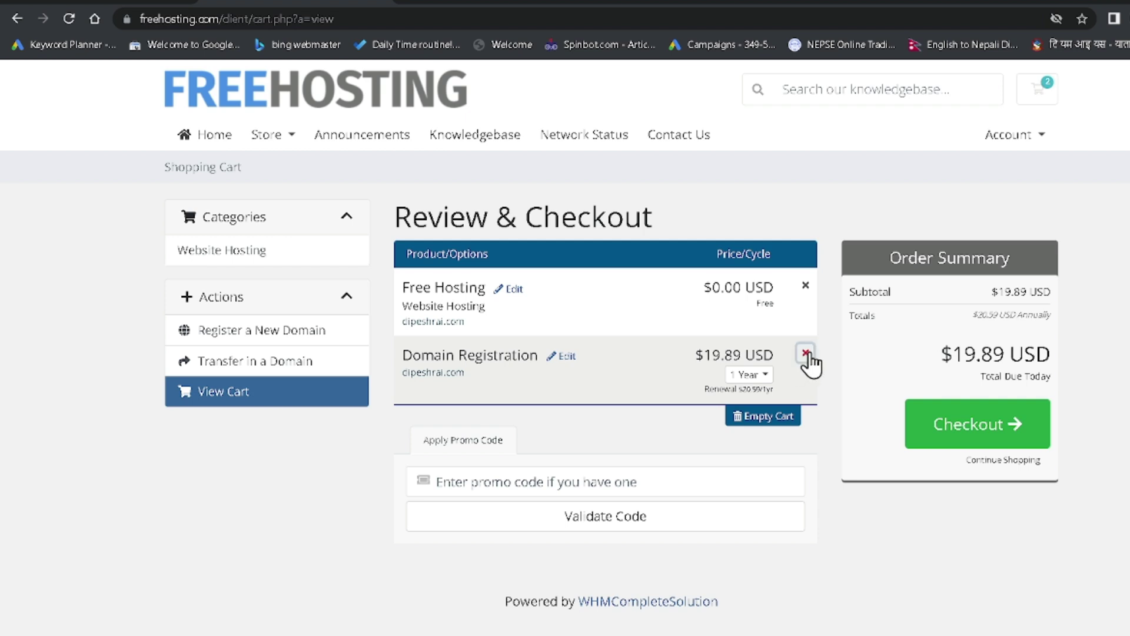
Remove the $19.89 domain registration from the cart and proceed to checkout with $0.00 due
click(806, 353)
click(627, 284)
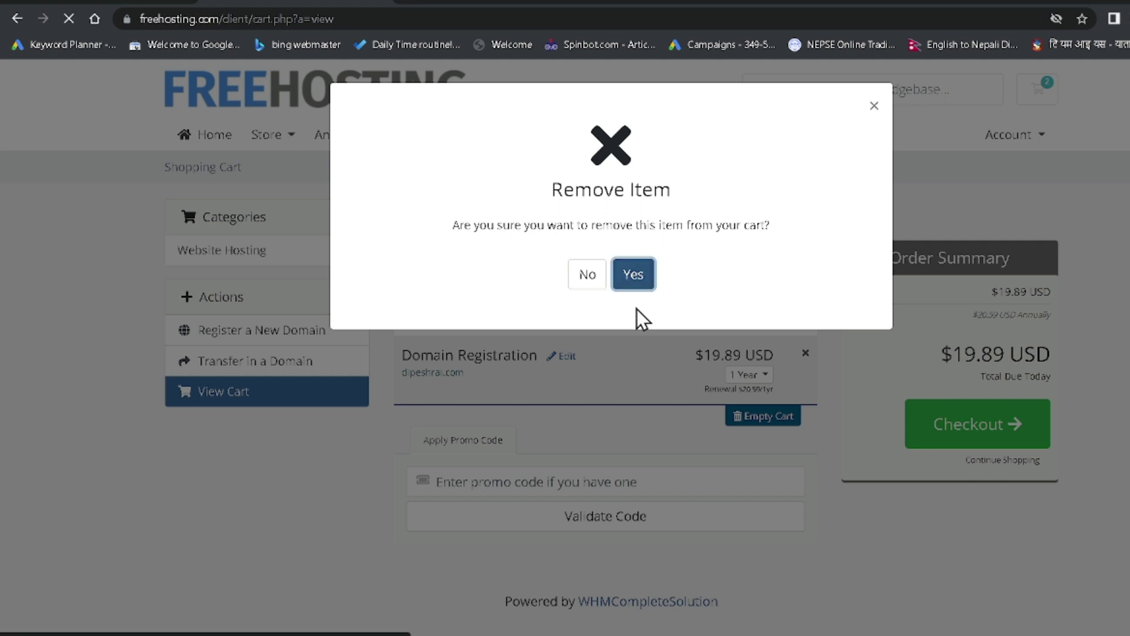
click(634, 283)
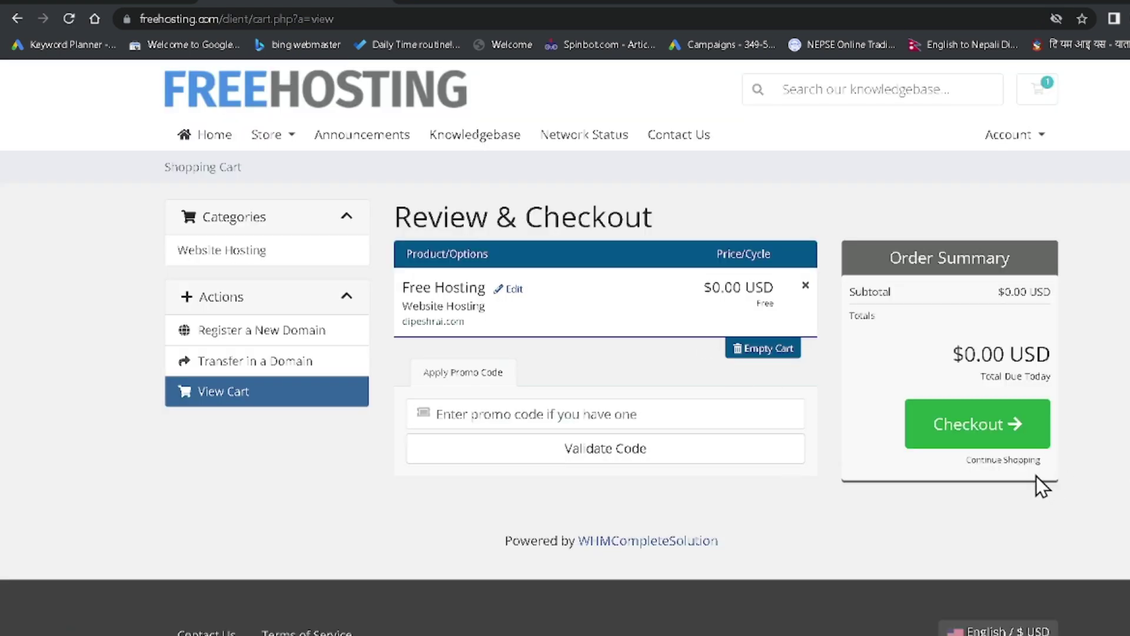
click(974, 437)
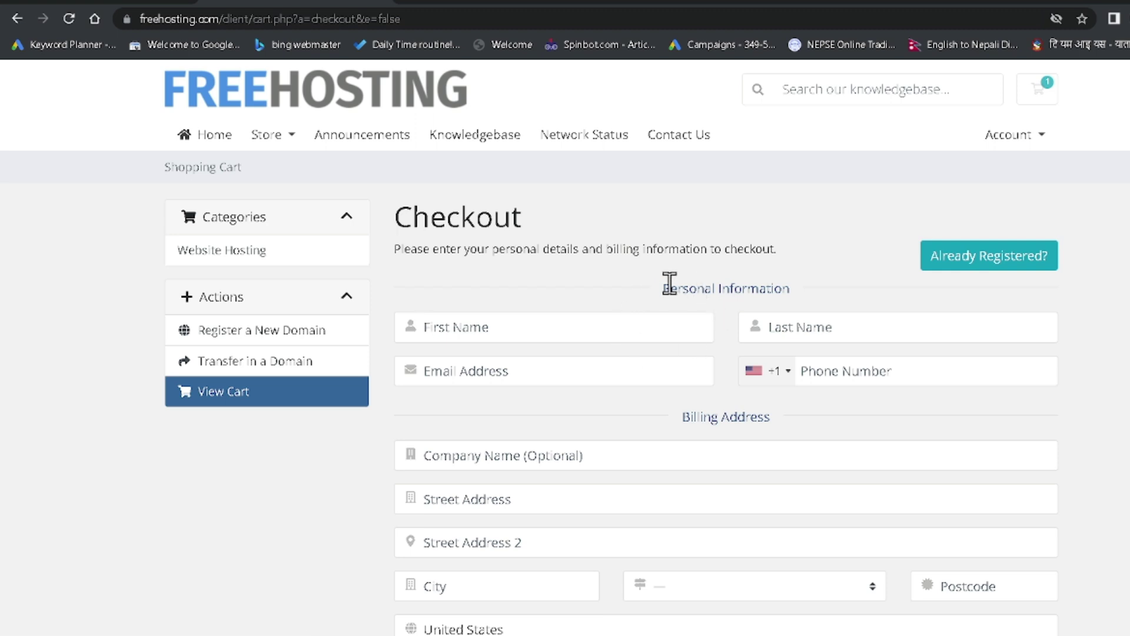
Fill in the contact's last name and e-mail address on the checkout form
drag(665, 288, 791, 288)
drag(692, 417, 752, 437)
scroll(759, 436, down, 1)
scroll(759, 435, down, 1)
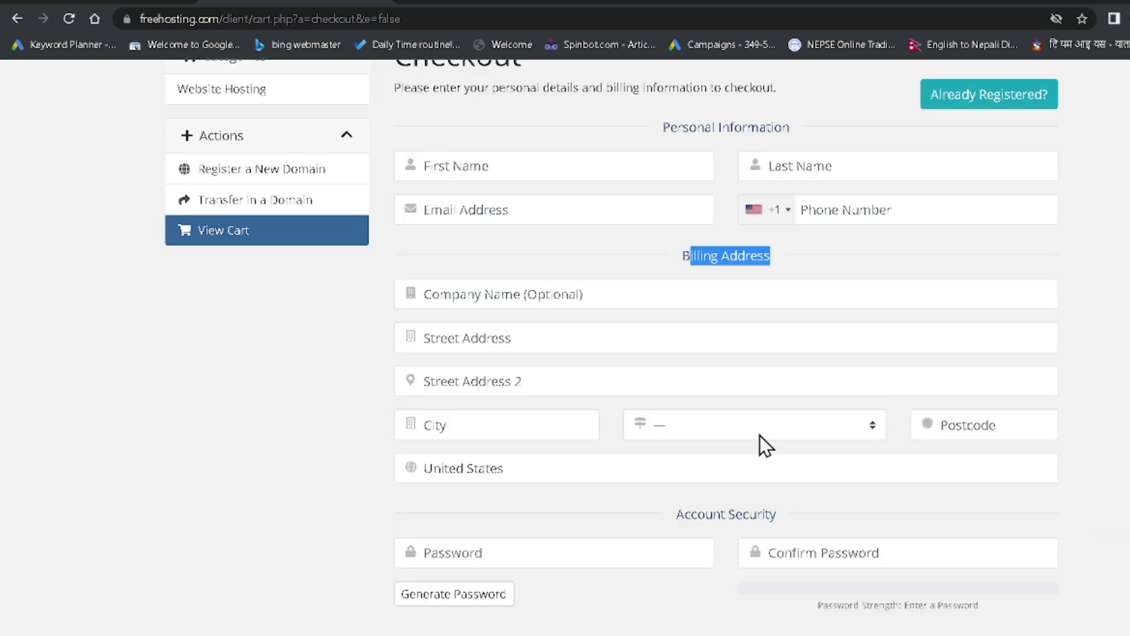
scroll(589, 324, up, 1)
click(513, 268)
scroll(557, 235, down, 1)
scroll(557, 242, down, 1)
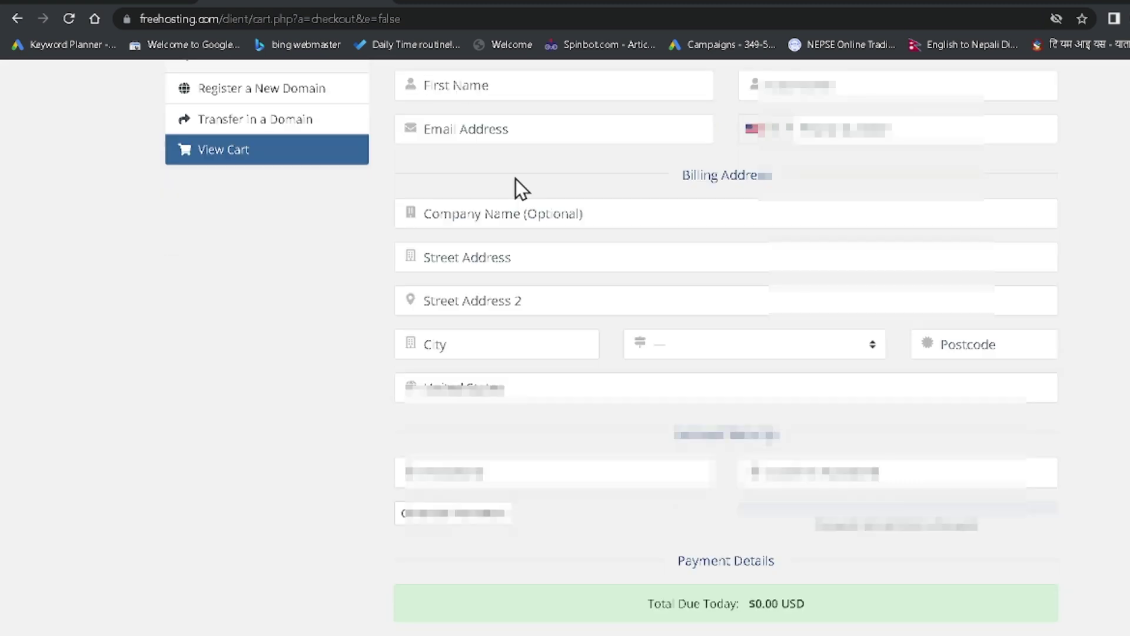
text(nepali)
key(Tab)
key(Tab)
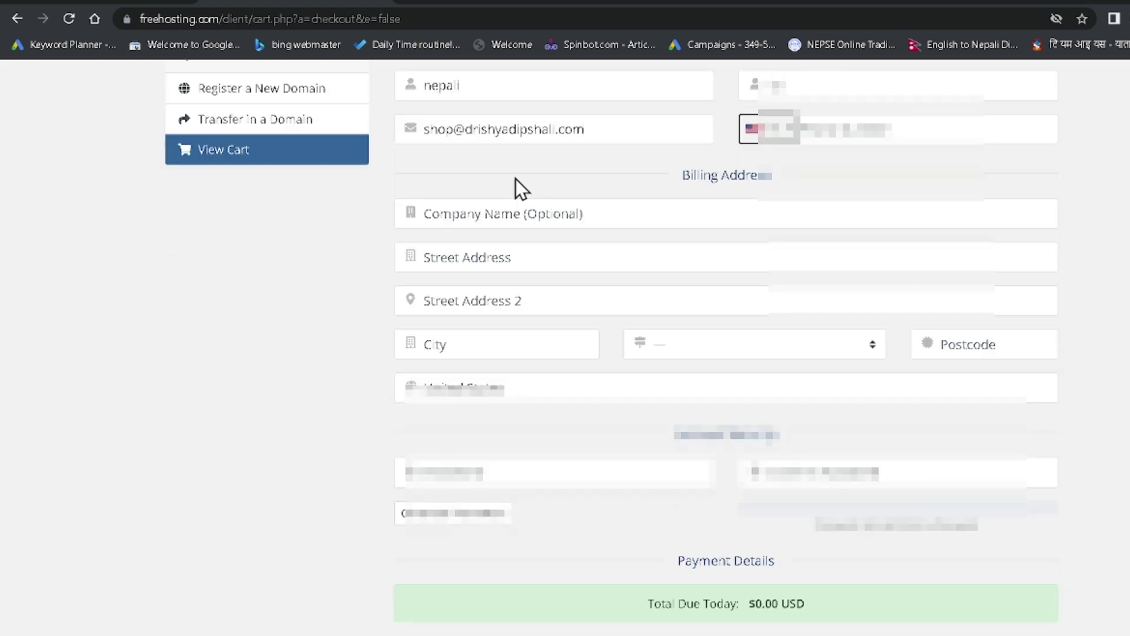
Set the phone country to Nepal and enter the street address and city
click(752, 129)
scroll(875, 265, down, 10)
click(876, 298)
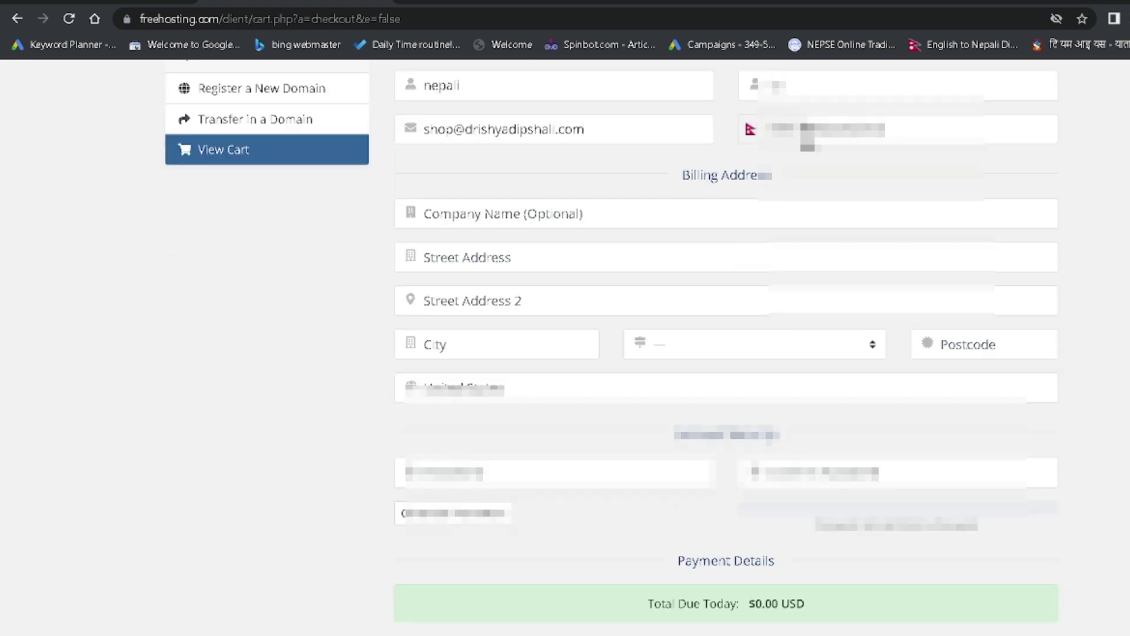
click(601, 253)
key(Tab)
key(Tab)
Set billing country to Nepal, fill state and postcode, and enter a matching 60% Strong password
click(673, 352)
click(500, 389)
text(nep)
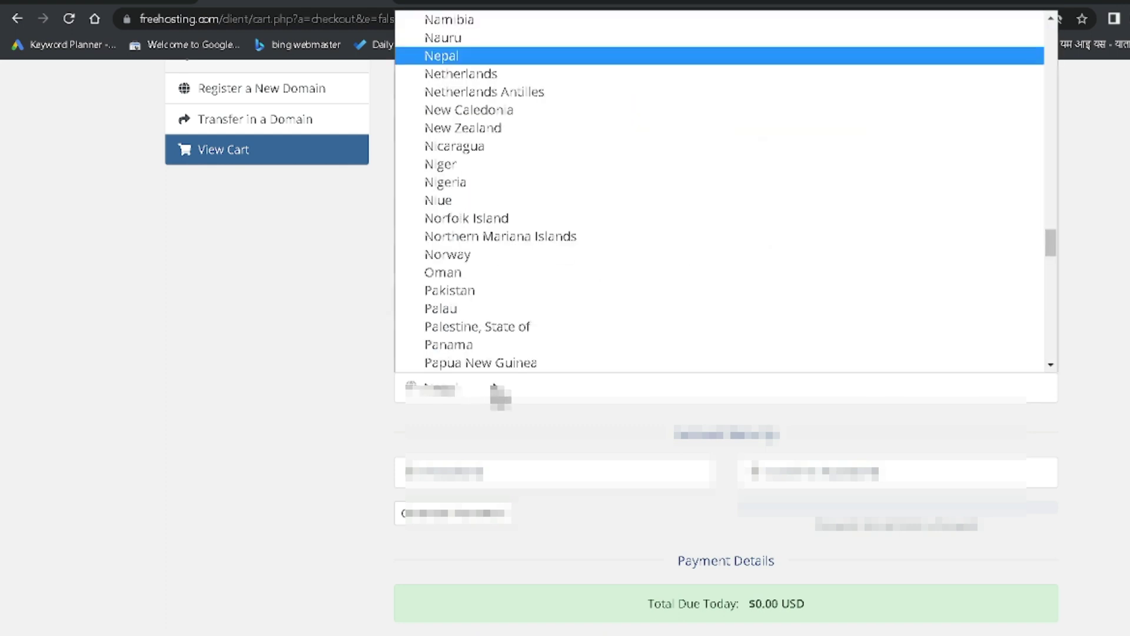
key(Return)
click(706, 345)
text(1)
click(984, 345)
text(57000••••)
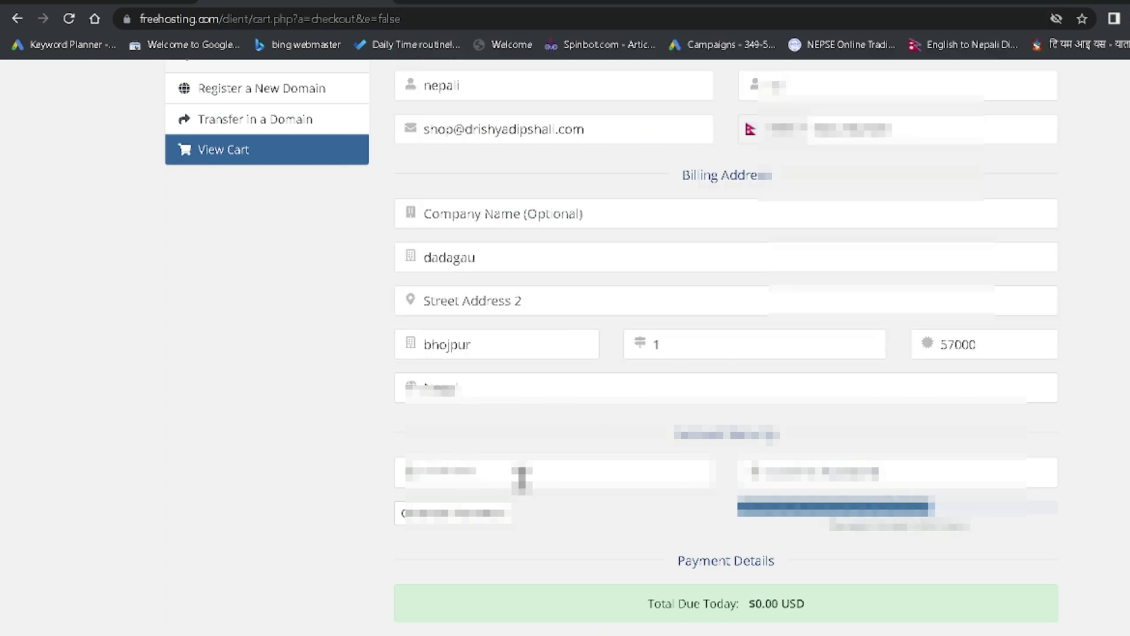
key(Tab)
text(••••••••••)
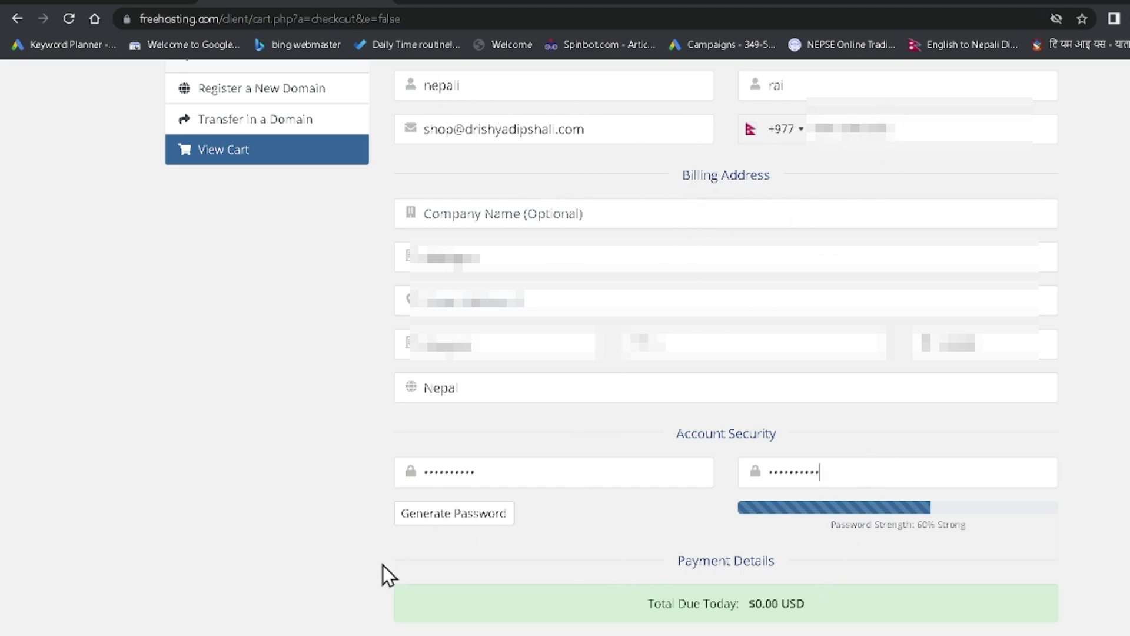
scroll(772, 553, down, 8)
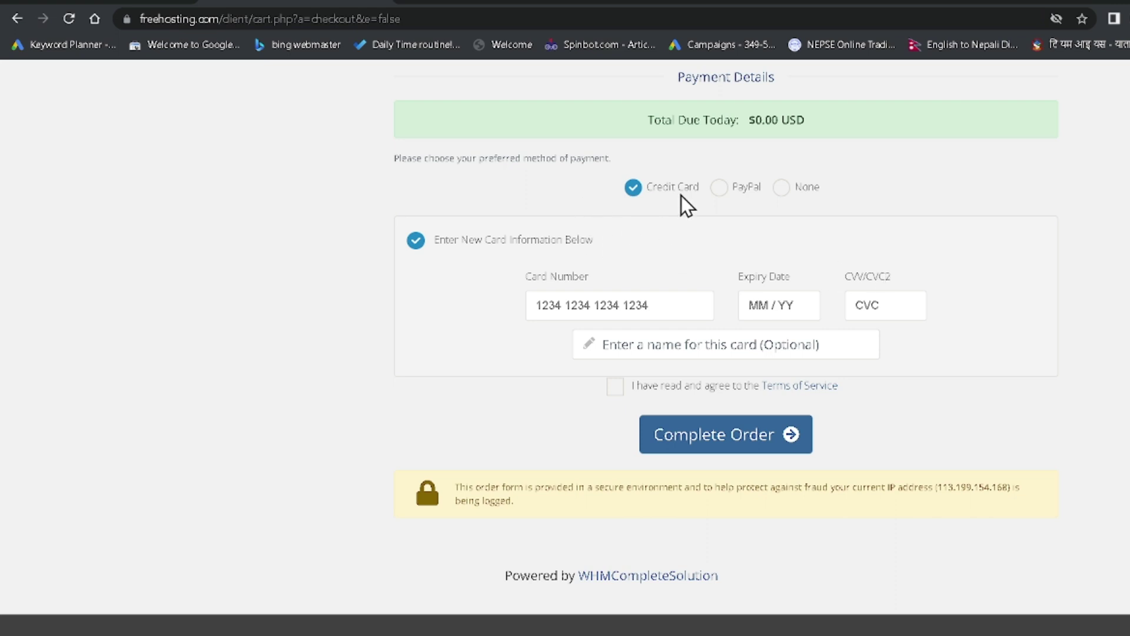
Choose no payment method, agree to the Terms of Service, and complete the $0.00 order
click(725, 188)
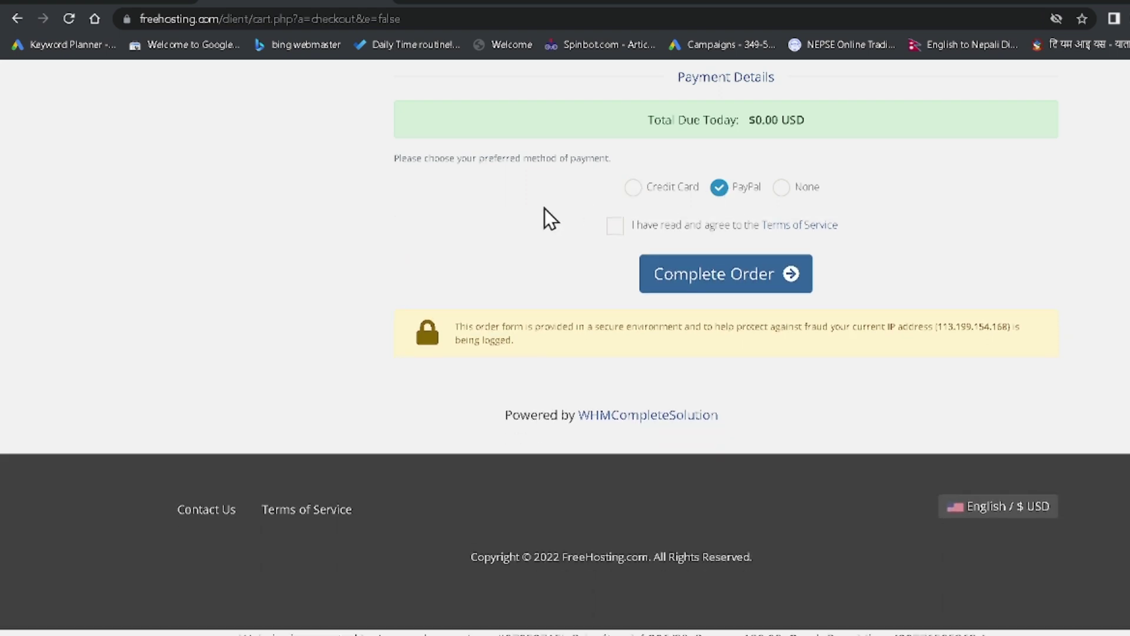
click(788, 193)
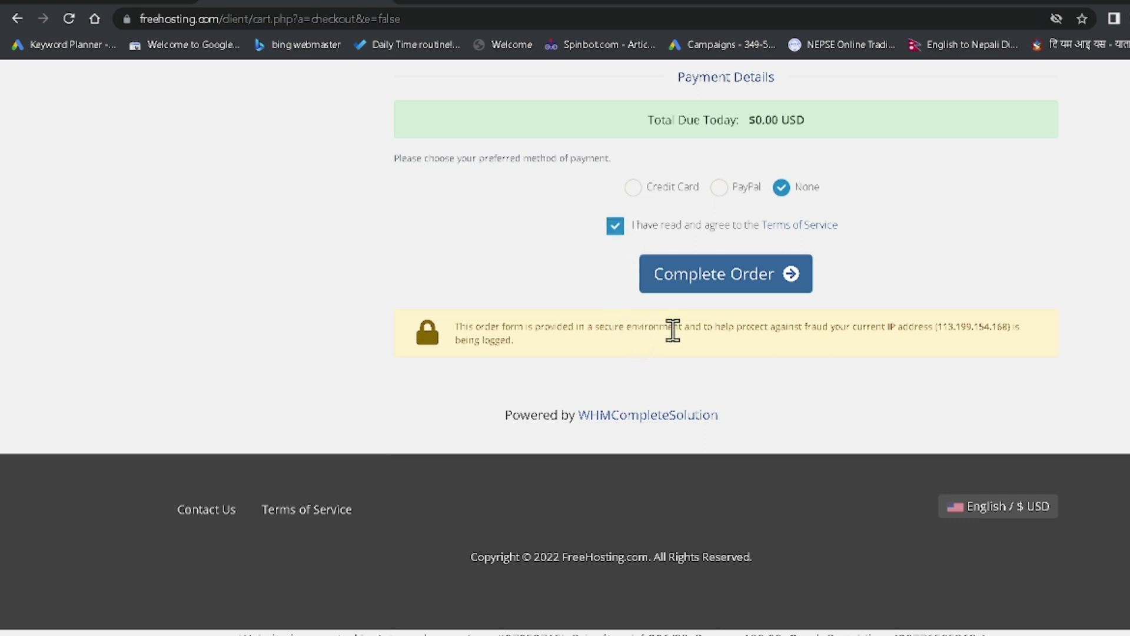
click(714, 276)
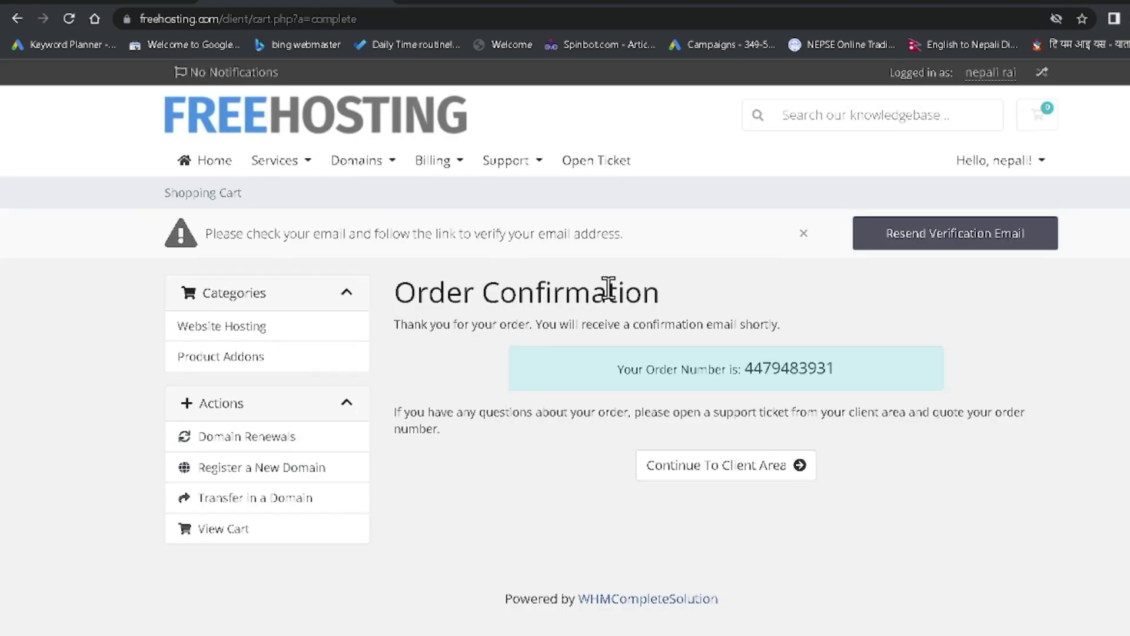
Read the order confirmation and its order number, then switch to the webmail inbox tab
drag(396, 290, 681, 308)
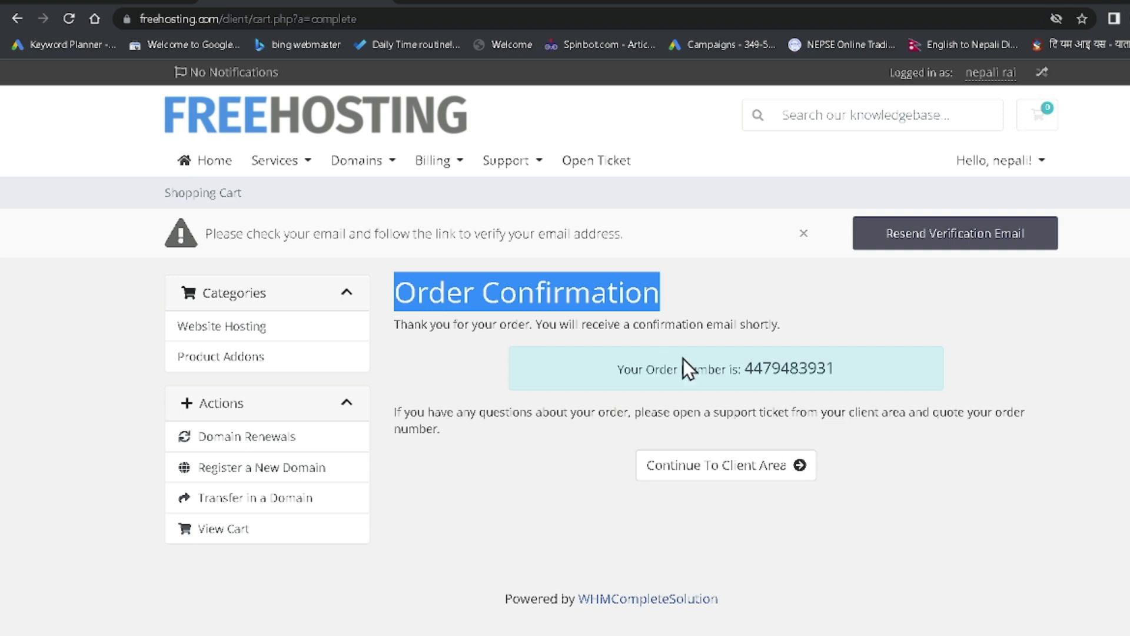
drag(617, 369, 854, 383)
click(766, 368)
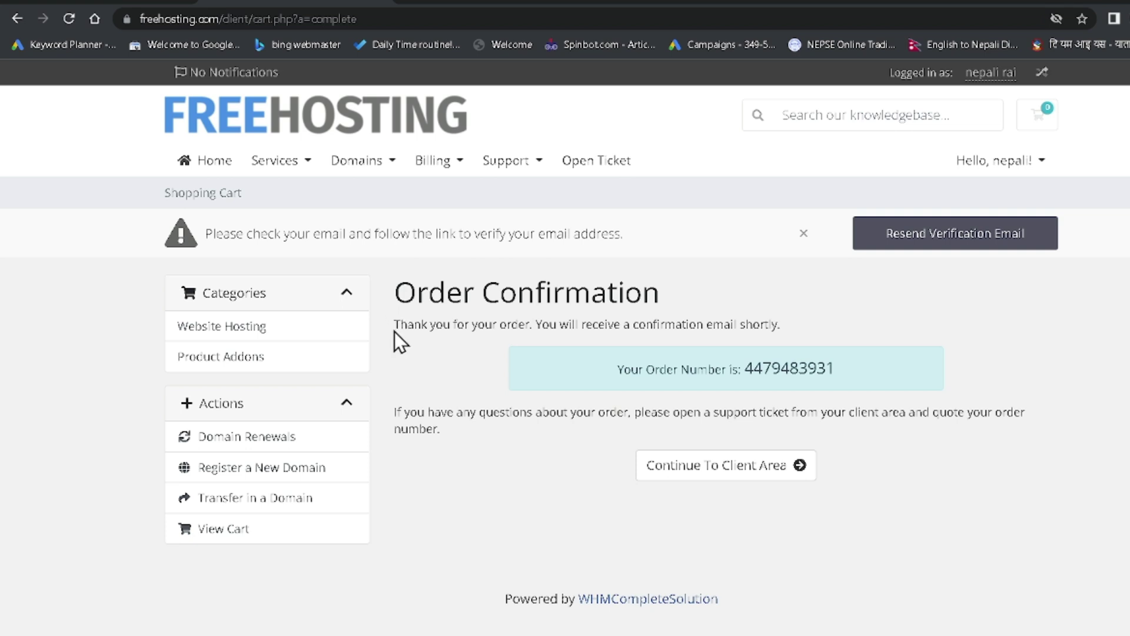
drag(394, 332, 823, 327)
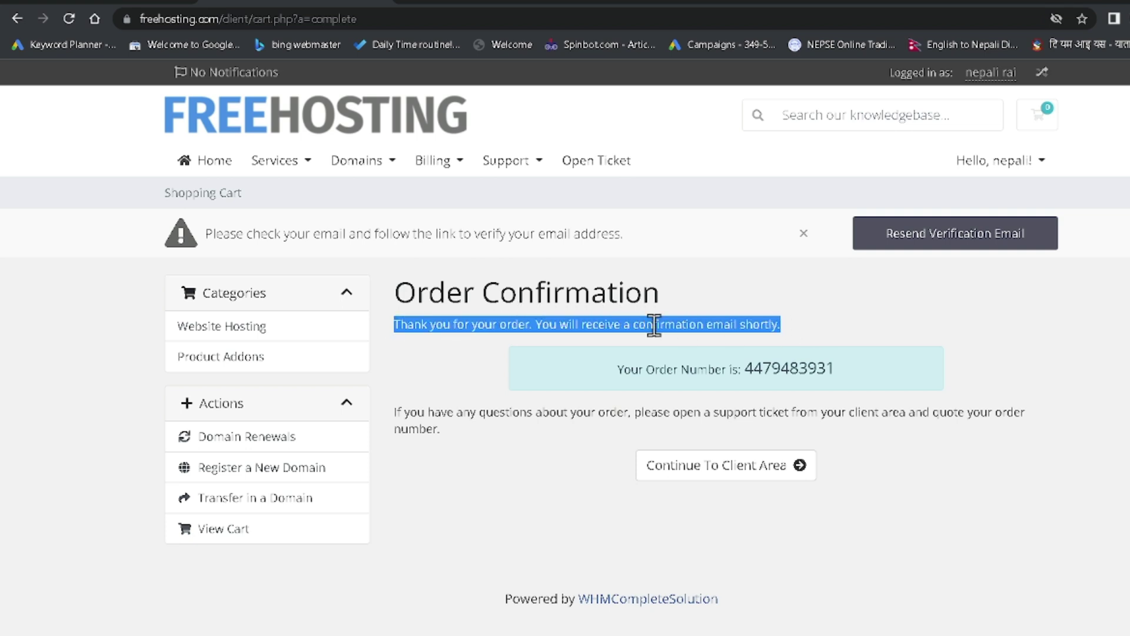
click(655, 324)
drag(373, 325, 748, 324)
click(791, 326)
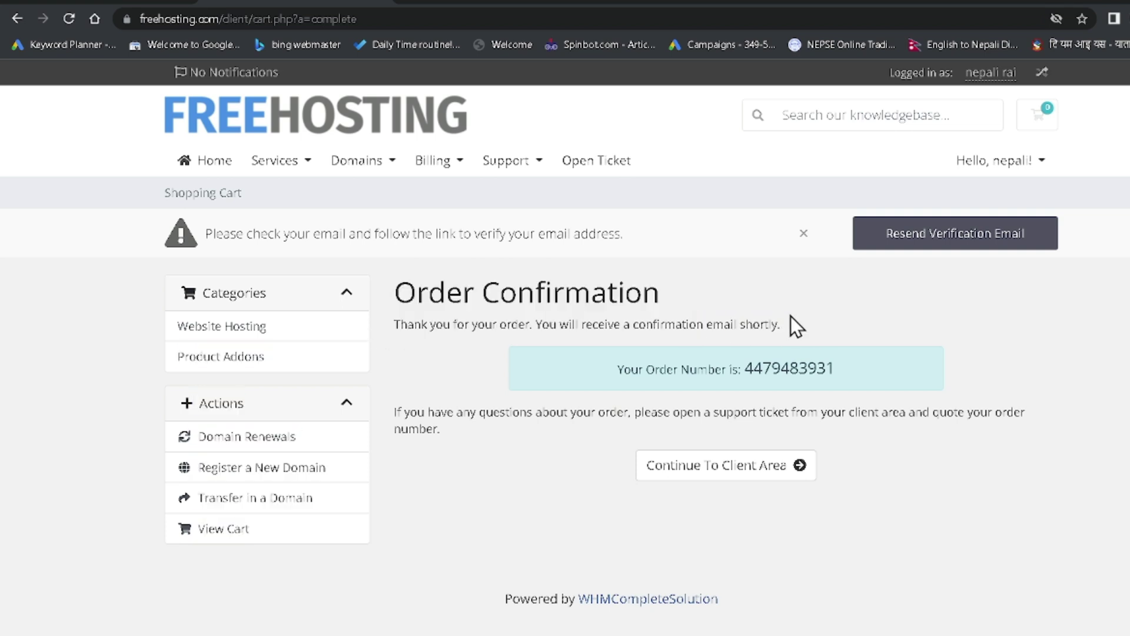
key(ctrl+Tab)
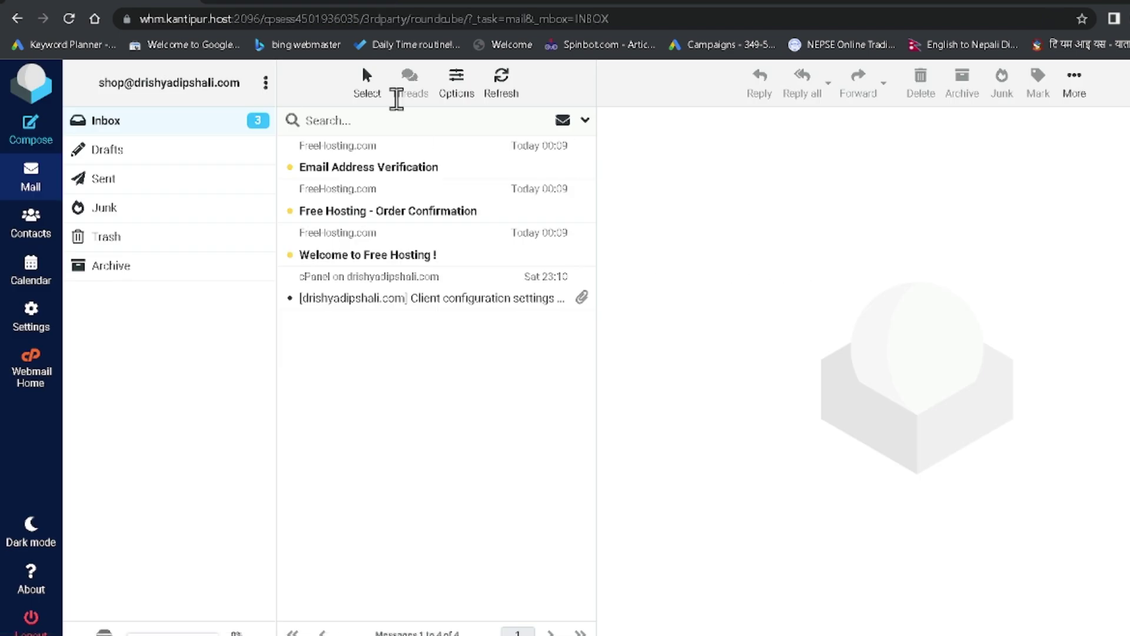
Back in the webmail inbox, open the Email Address Verification message
click(342, 4)
click(118, 5)
click(424, 175)
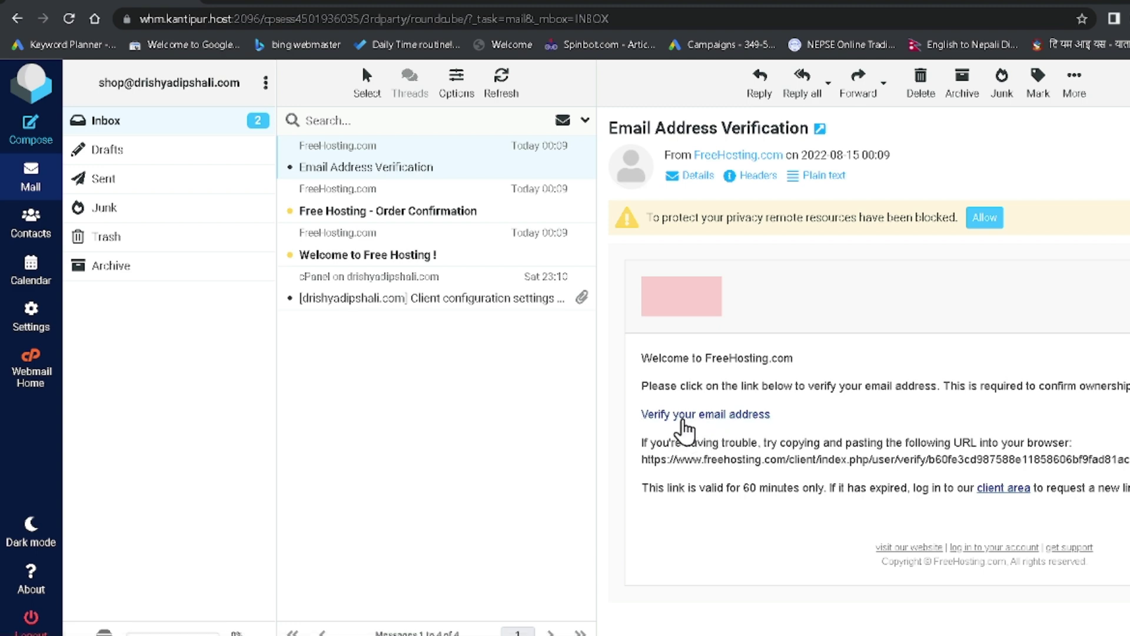
Open the message's verify link in a new tab and switch to it
right_click(690, 415)
click(746, 434)
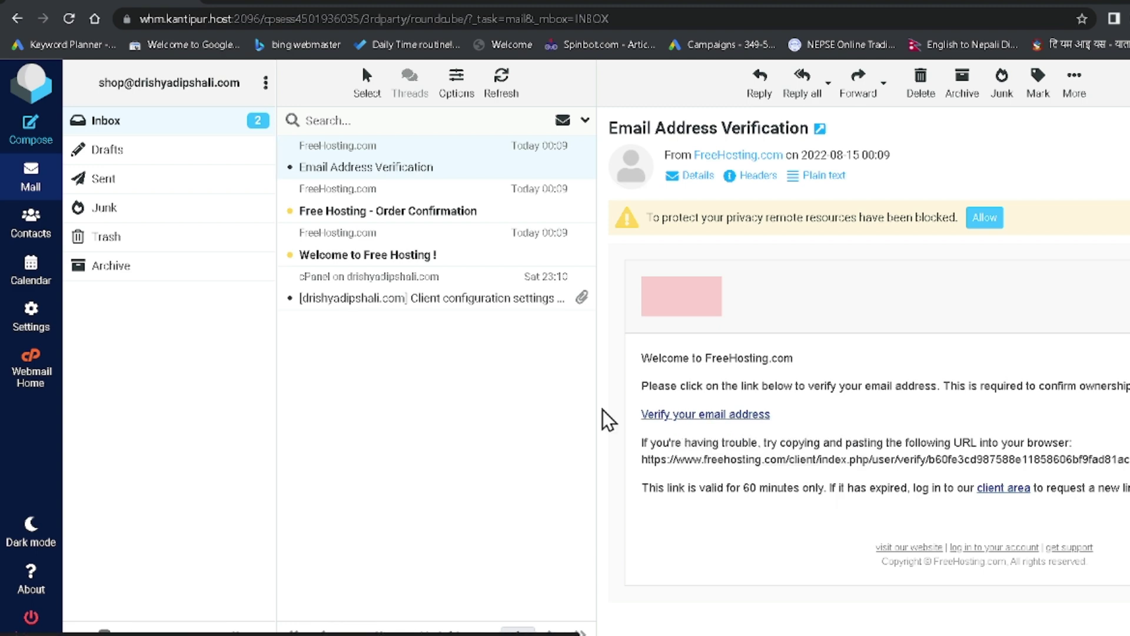
click(507, 11)
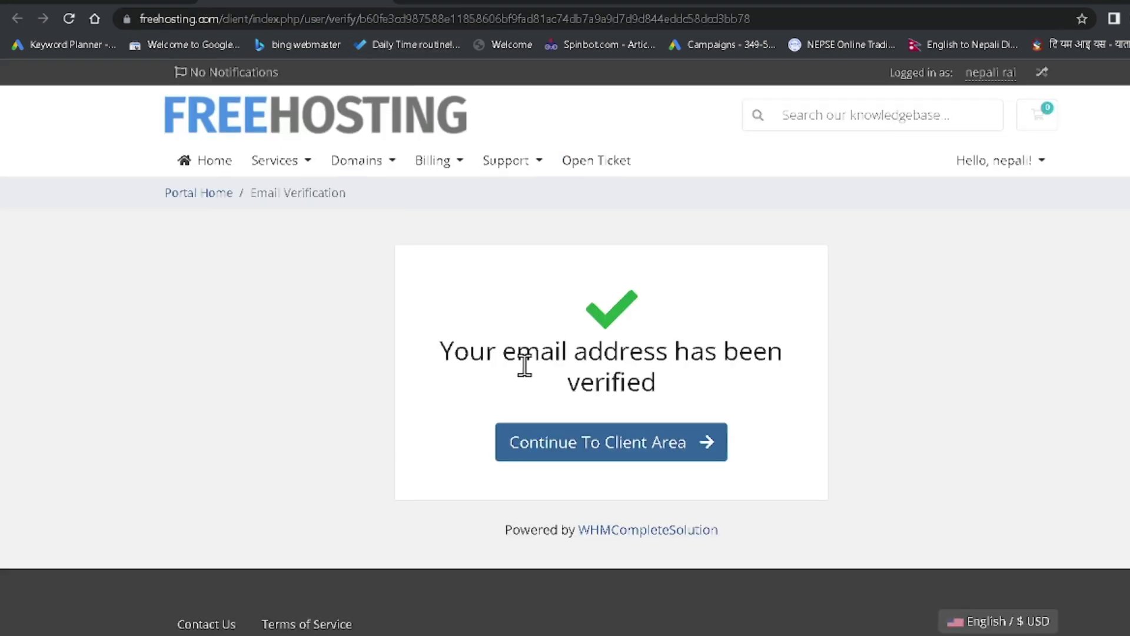
Note the email-verified confirmation and continue to the Client Area
drag(442, 351, 672, 398)
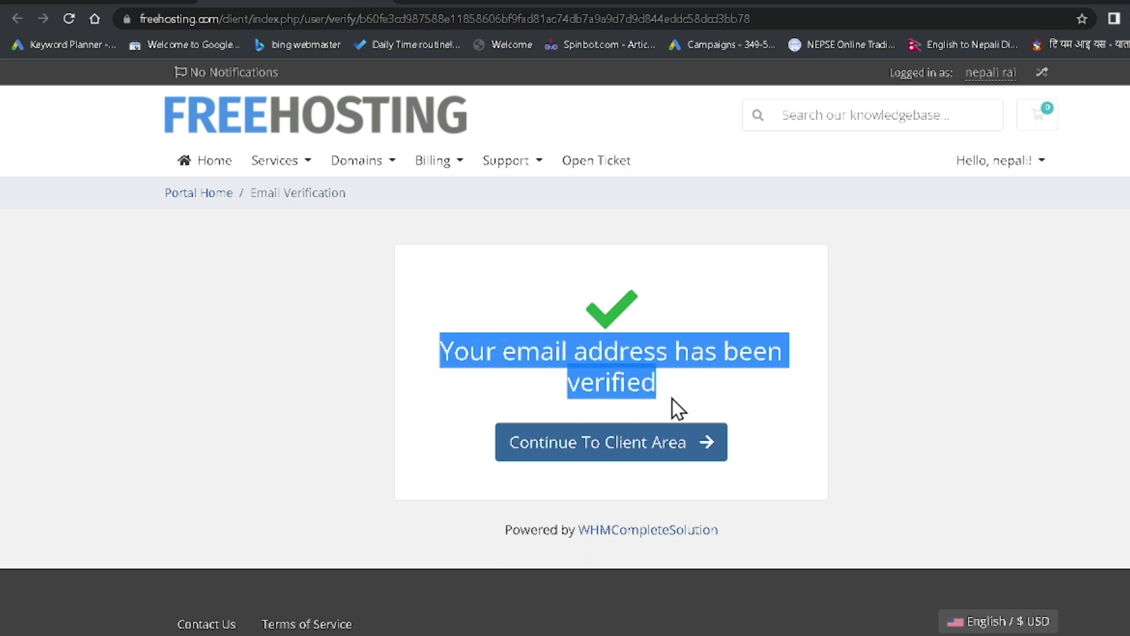
click(587, 449)
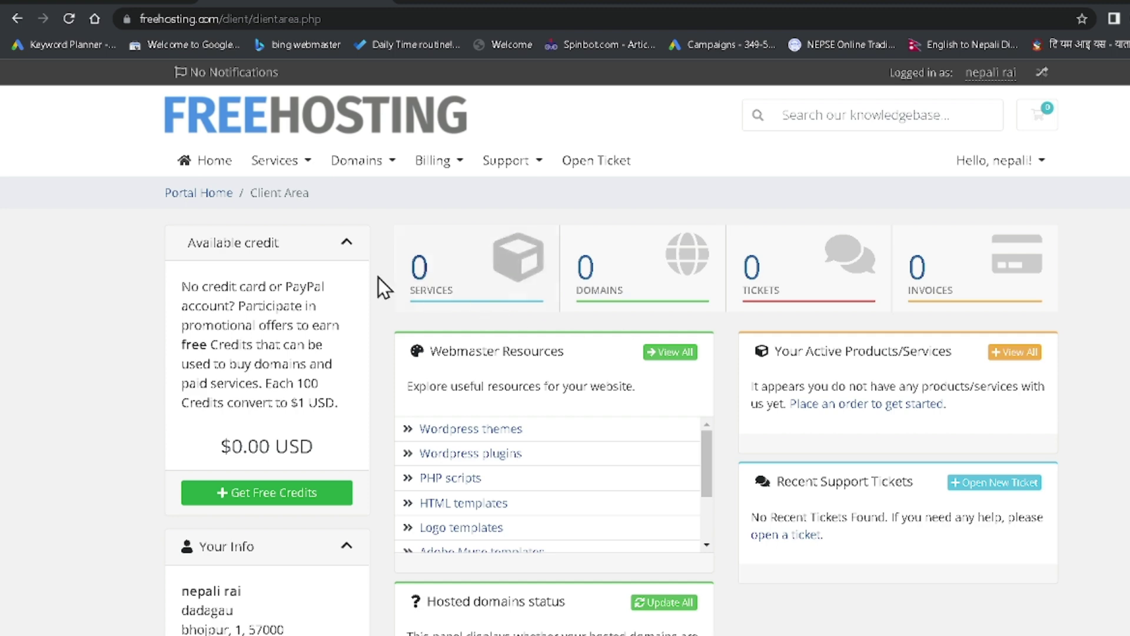
scroll(722, 436, down, 4)
scroll(722, 443, up, 4)
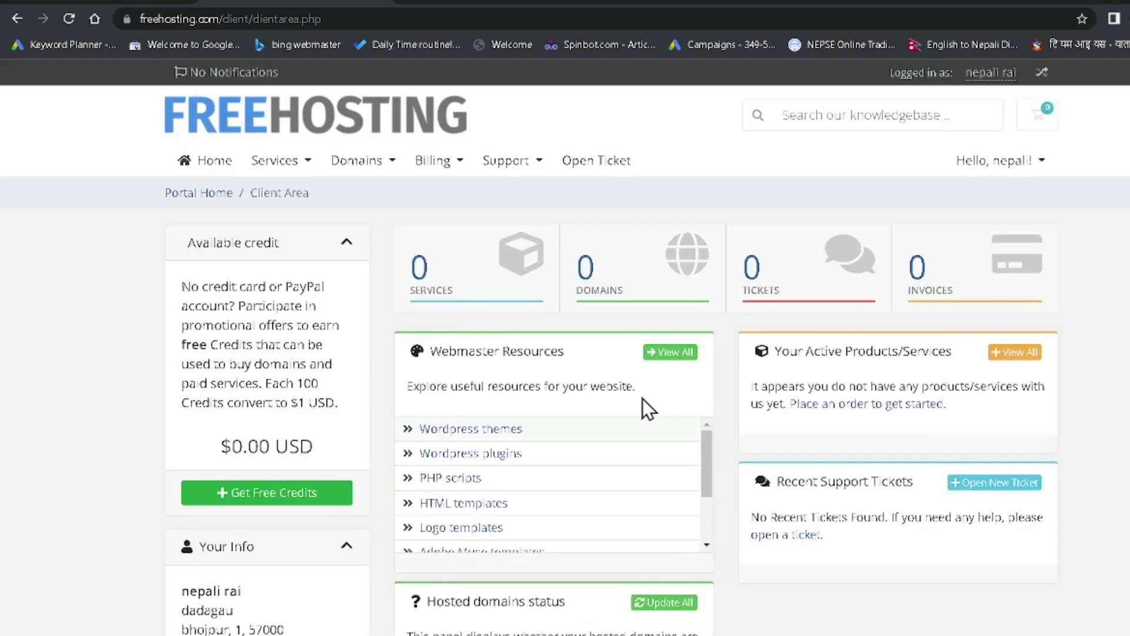
Reload My Products & Services until Free Hosting shows Active, then open it
click(467, 285)
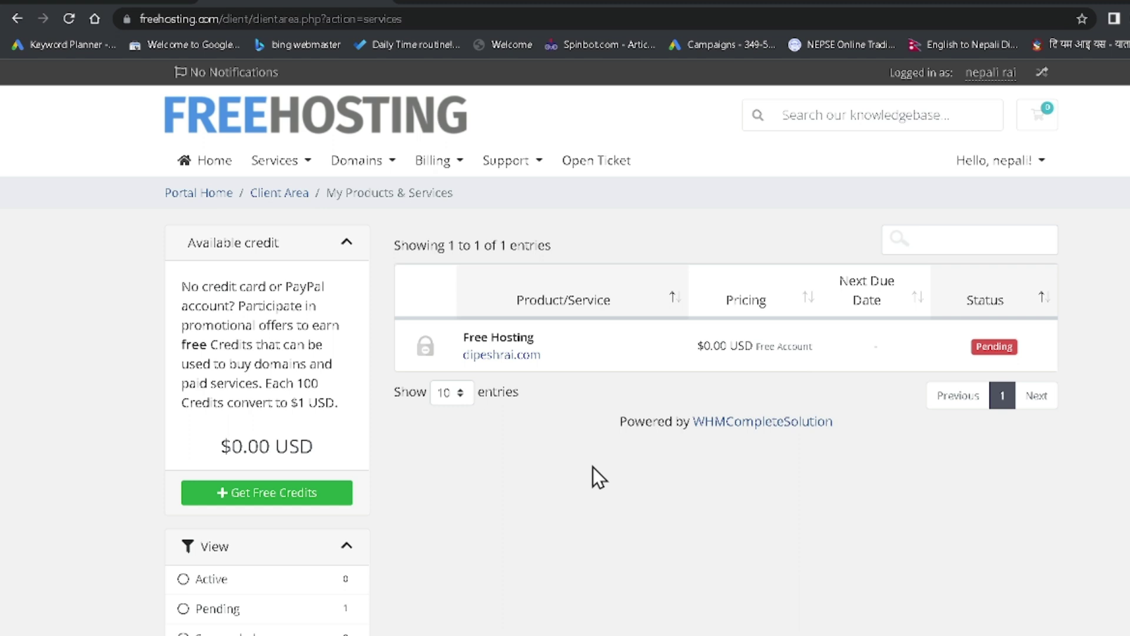
key(F5)
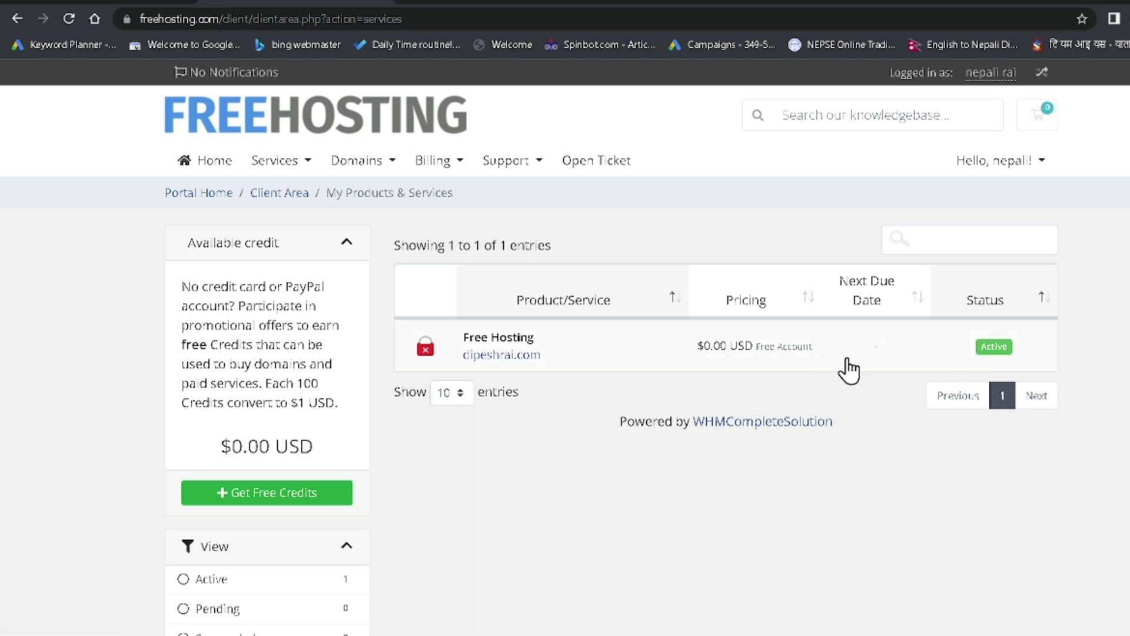
click(677, 357)
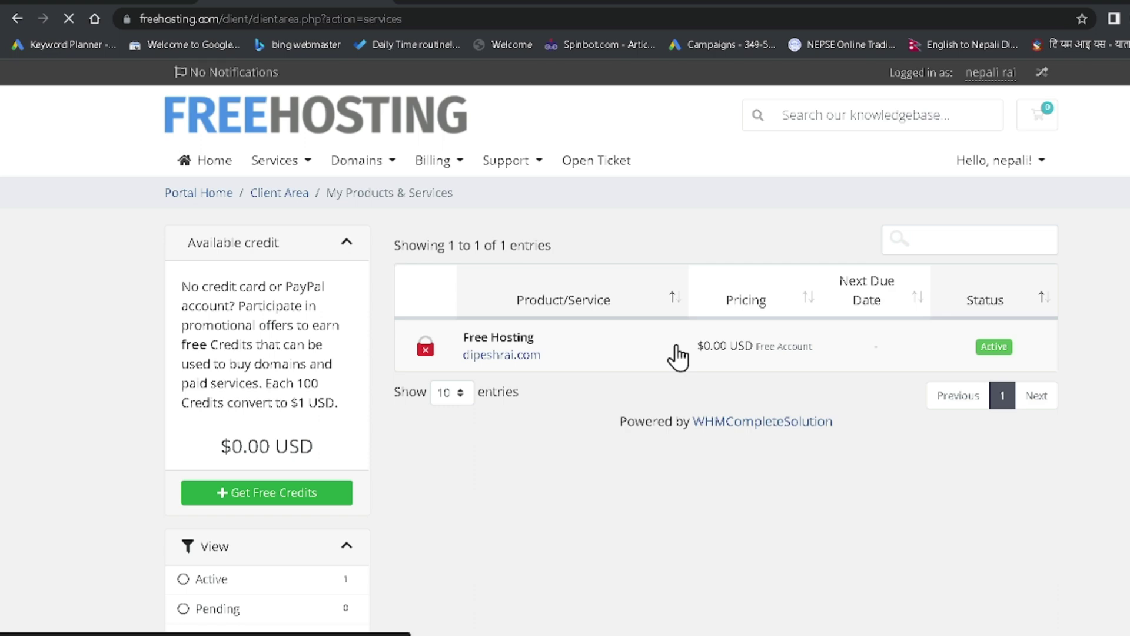
scroll(559, 427, down, 2)
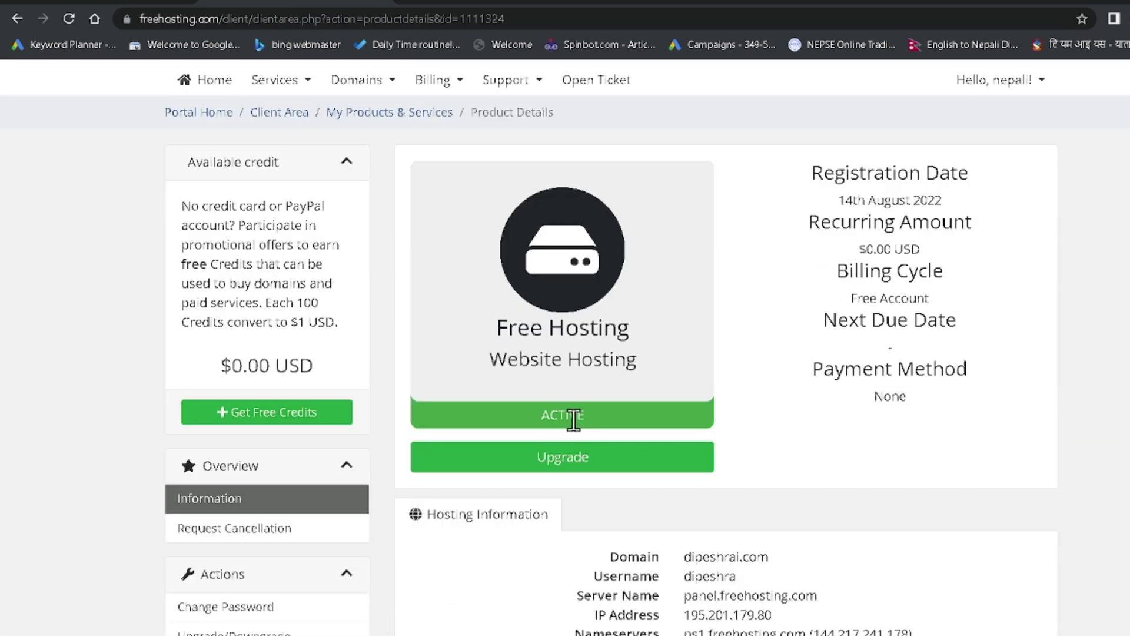
drag(498, 342, 645, 342)
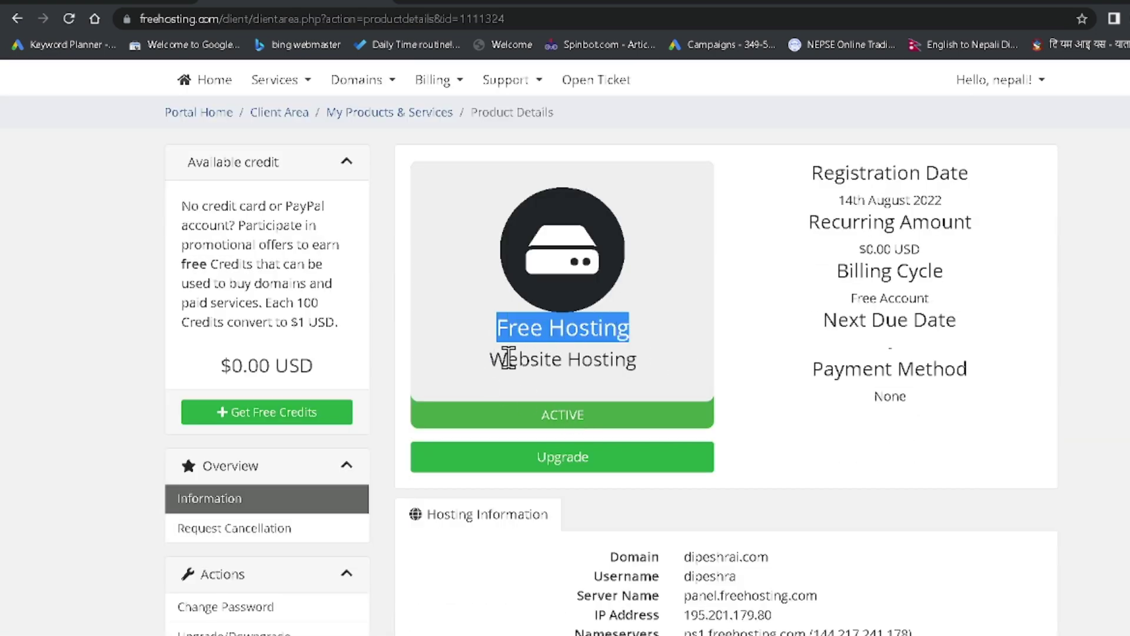
drag(491, 359, 644, 369)
drag(539, 415, 595, 422)
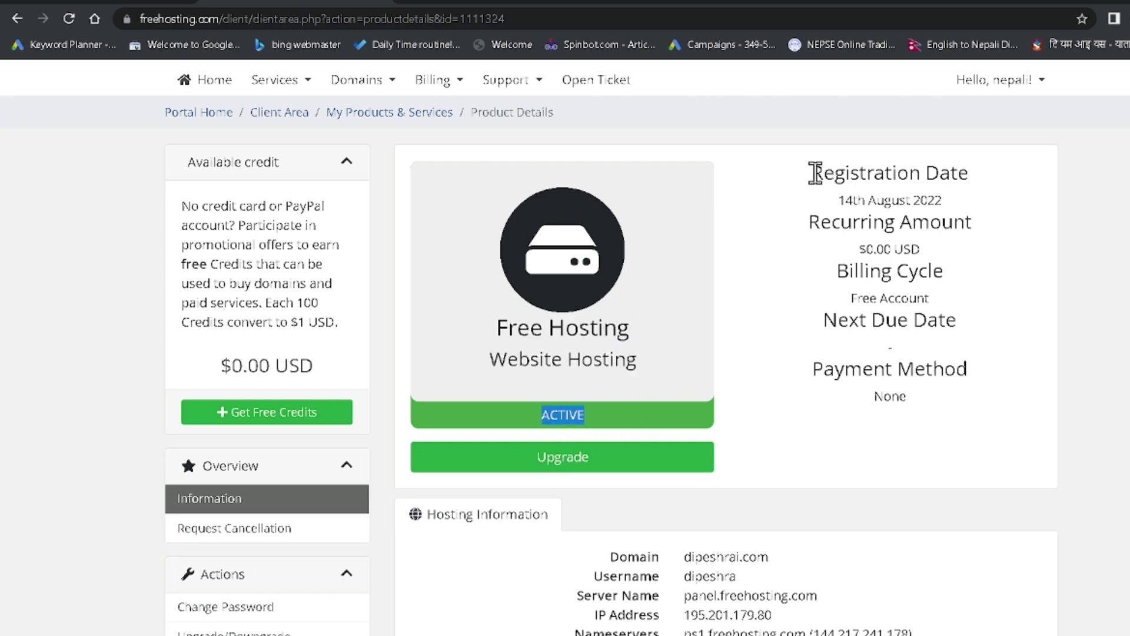
drag(810, 172, 988, 200)
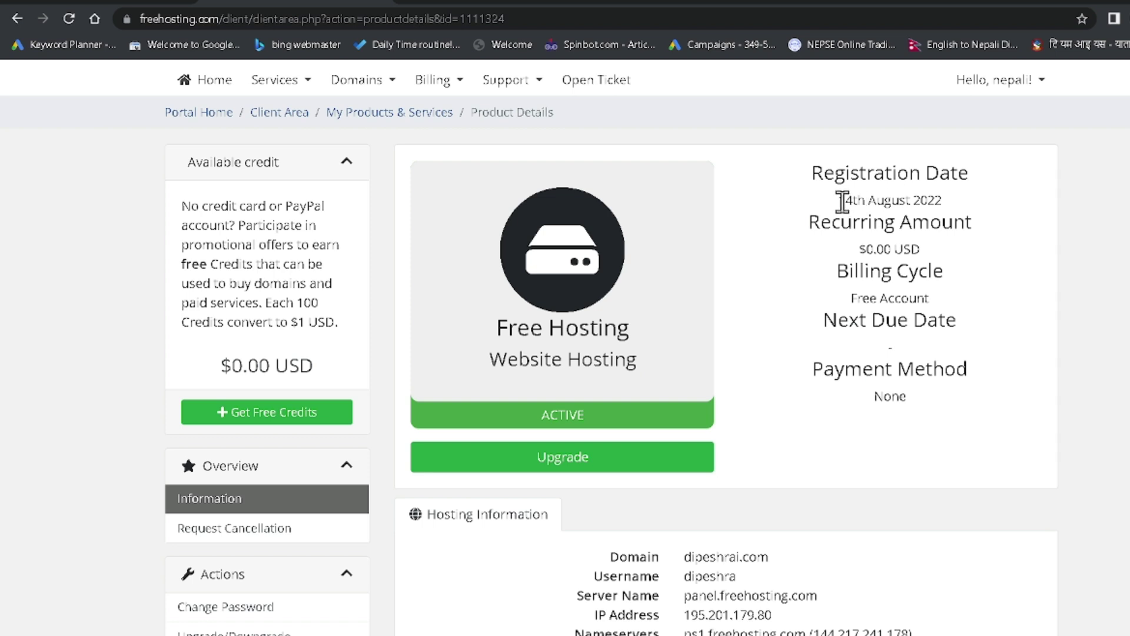
drag(843, 202, 966, 223)
click(935, 330)
drag(790, 227, 952, 230)
drag(823, 254, 945, 274)
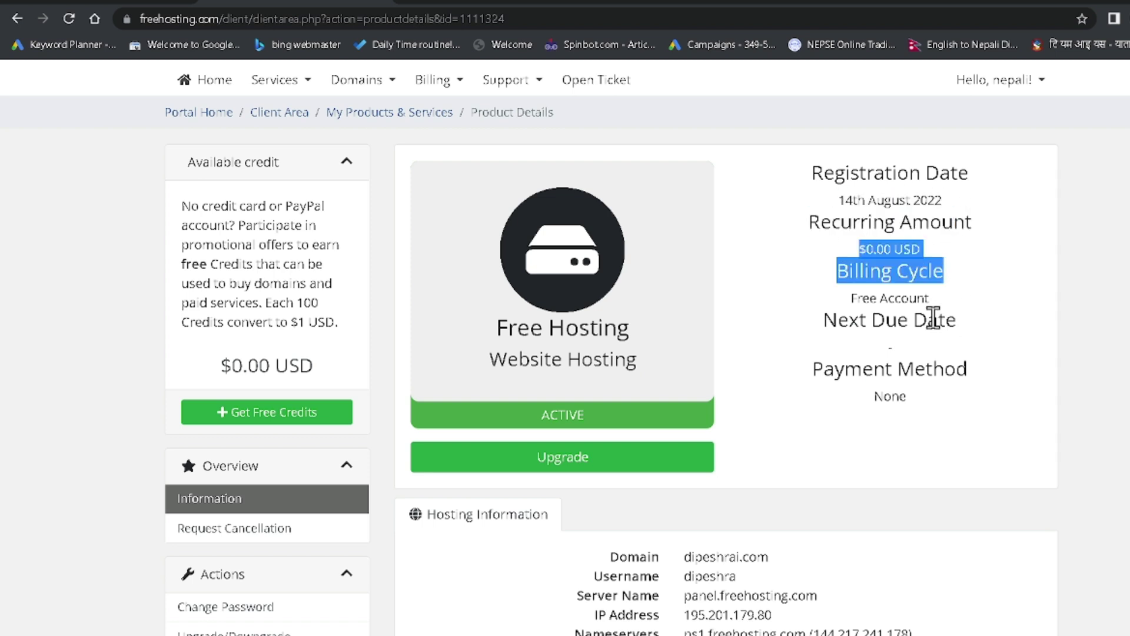
click(880, 302)
drag(850, 299, 930, 299)
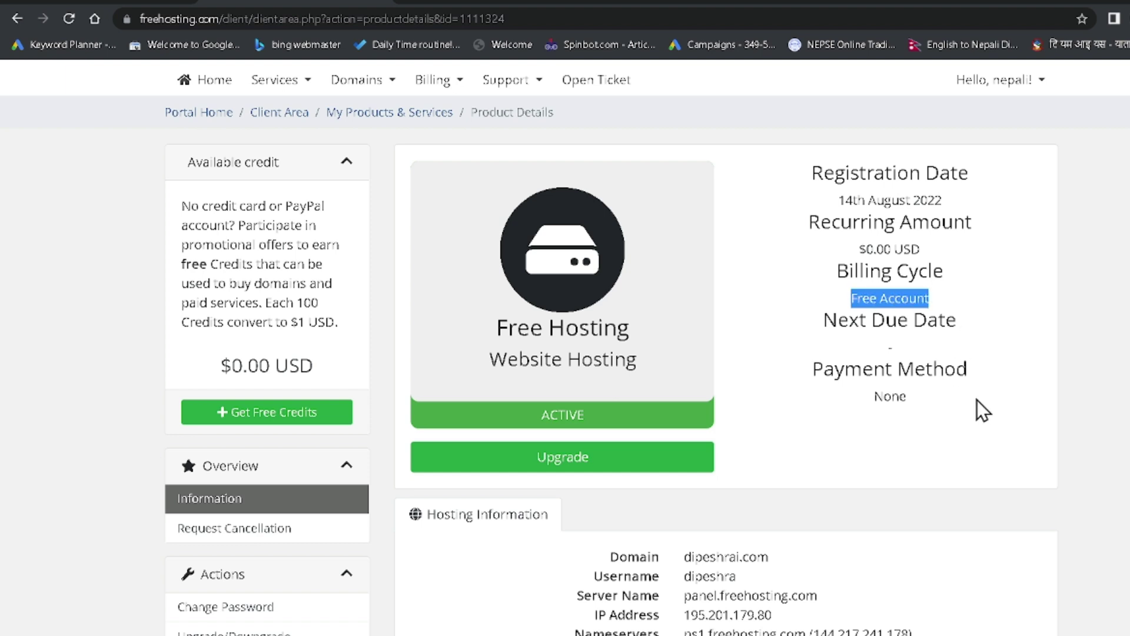
drag(825, 321, 992, 338)
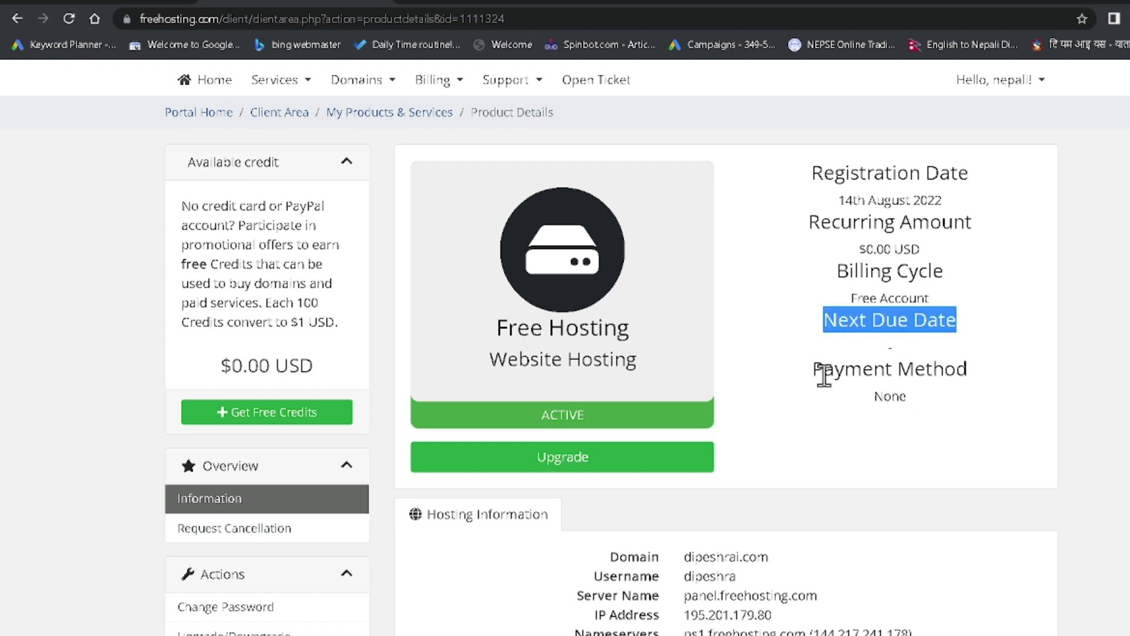
drag(814, 369, 955, 405)
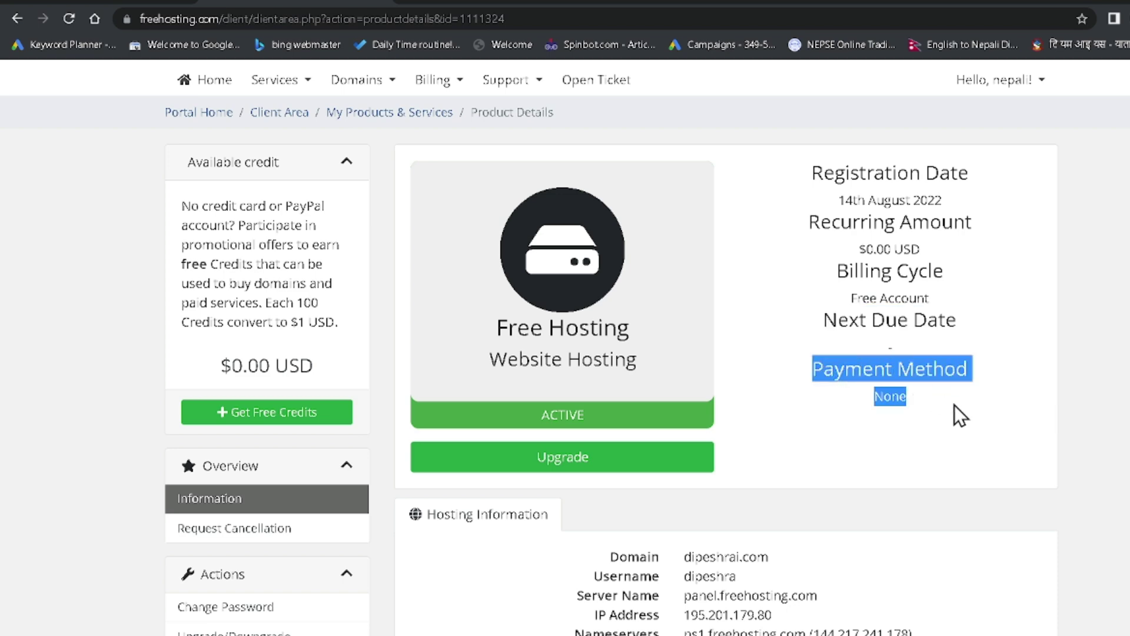
click(955, 405)
Review the domain, username, server, nameserver and SSL details, then log into DirectAdmin
scroll(955, 405, down, 5)
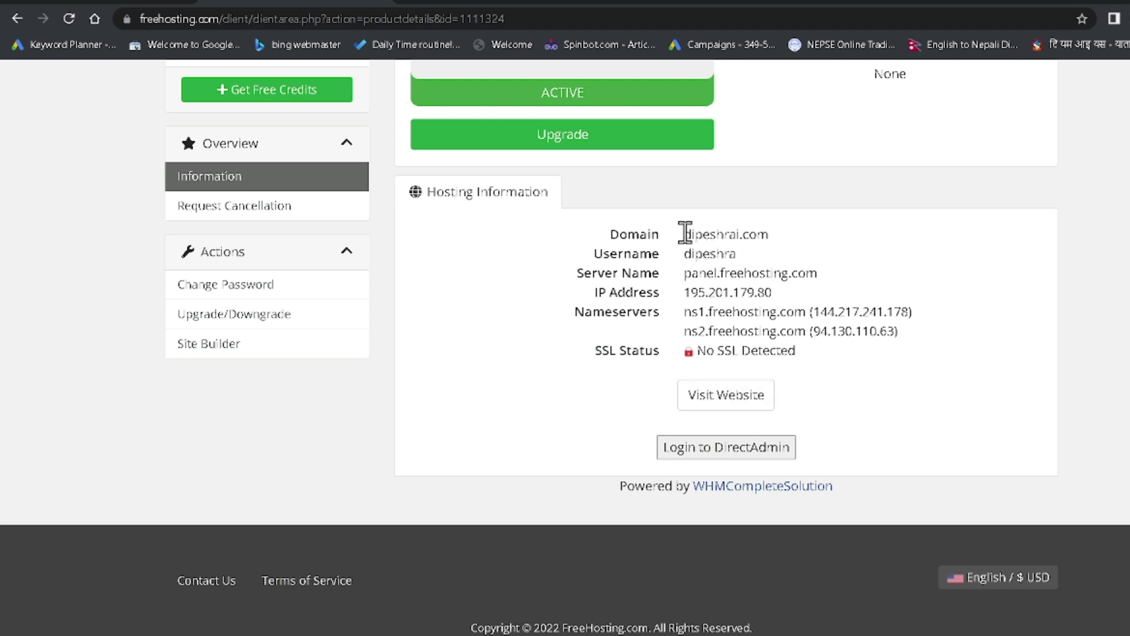
drag(685, 232, 785, 295)
click(948, 317)
drag(695, 238, 899, 366)
click(932, 352)
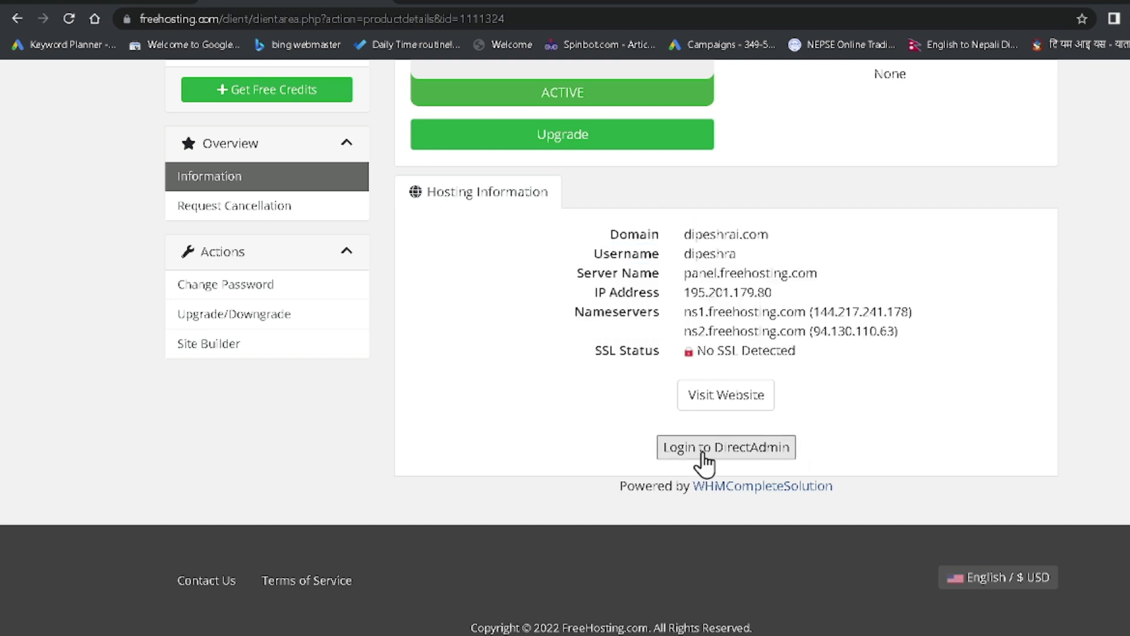
click(704, 449)
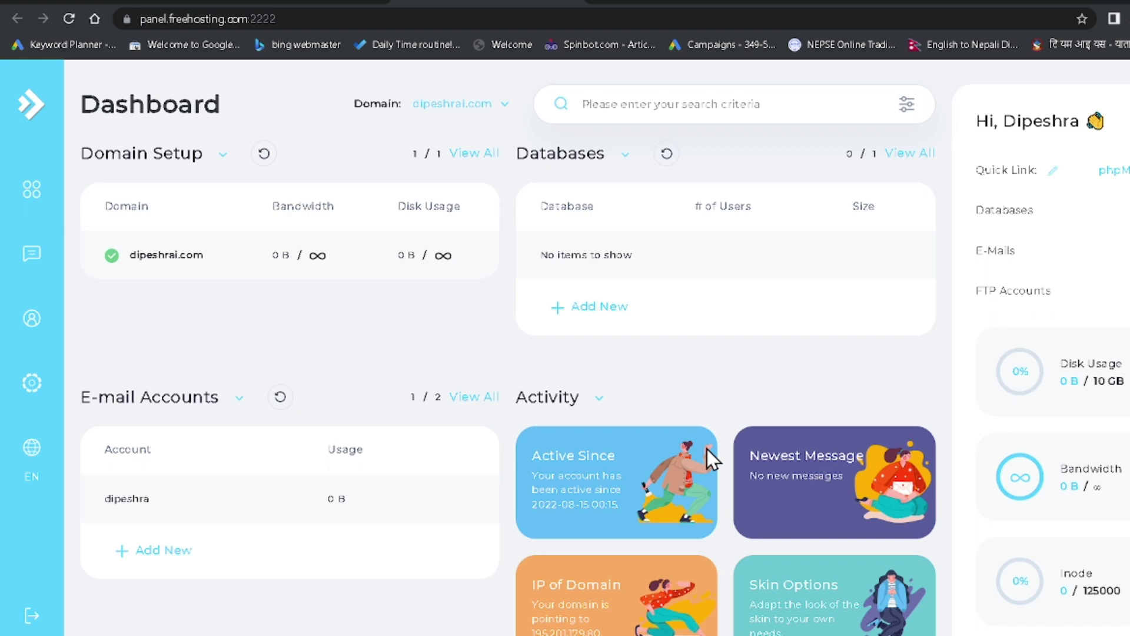
Switch Control Panel navigation to grid view and scroll through the feature categories
mouse_move(21, 145)
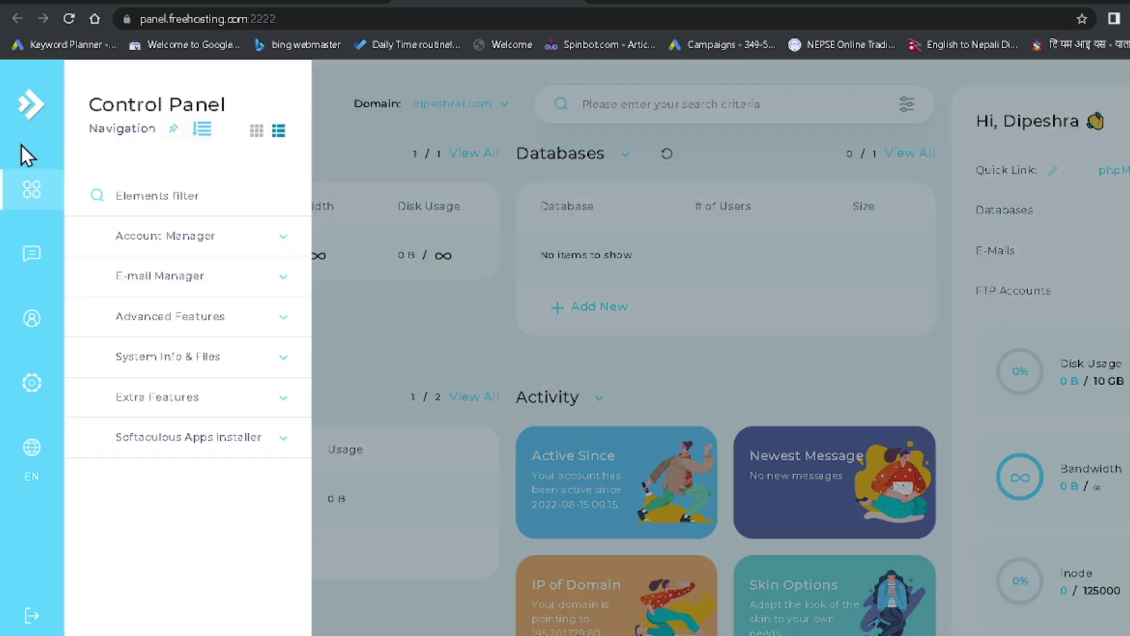
click(257, 132)
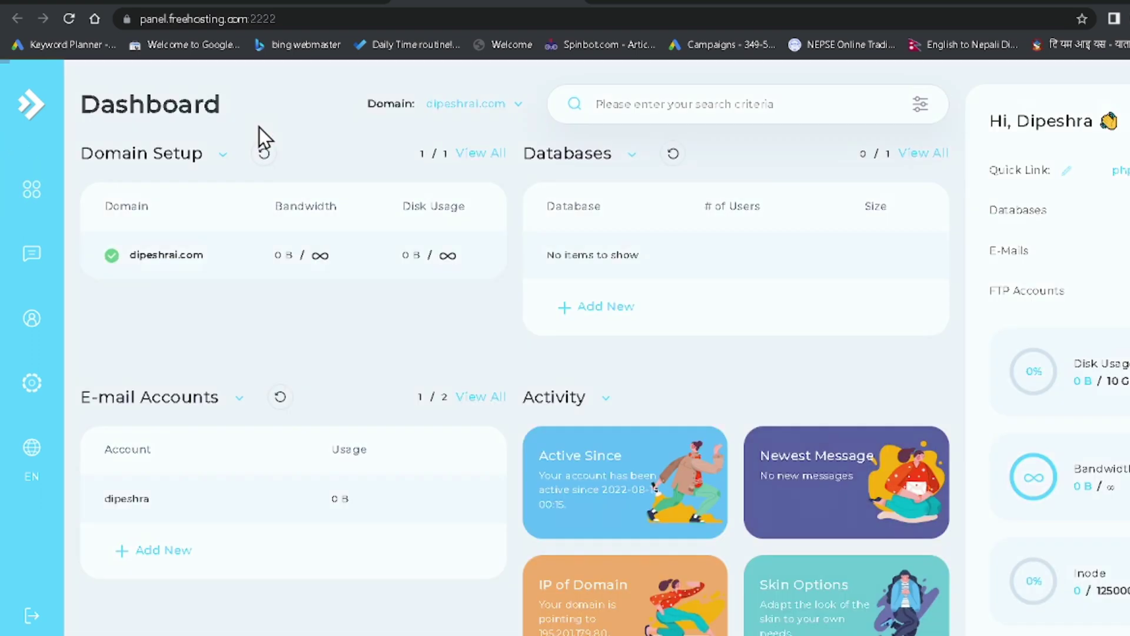
mouse_move(30, 192)
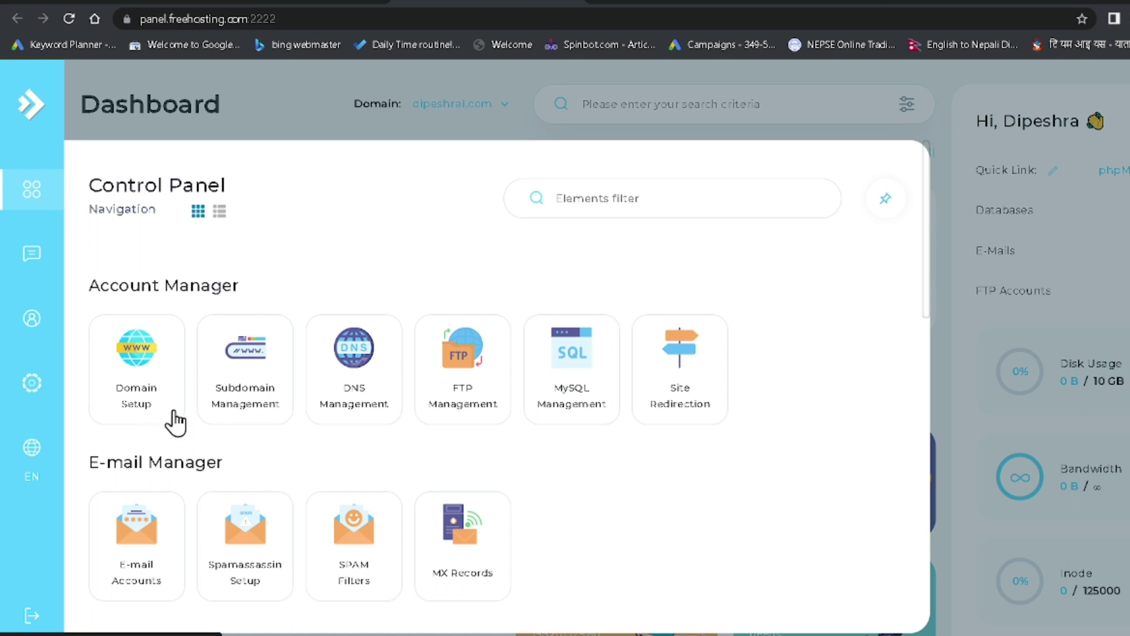
scroll(259, 395, down, 3)
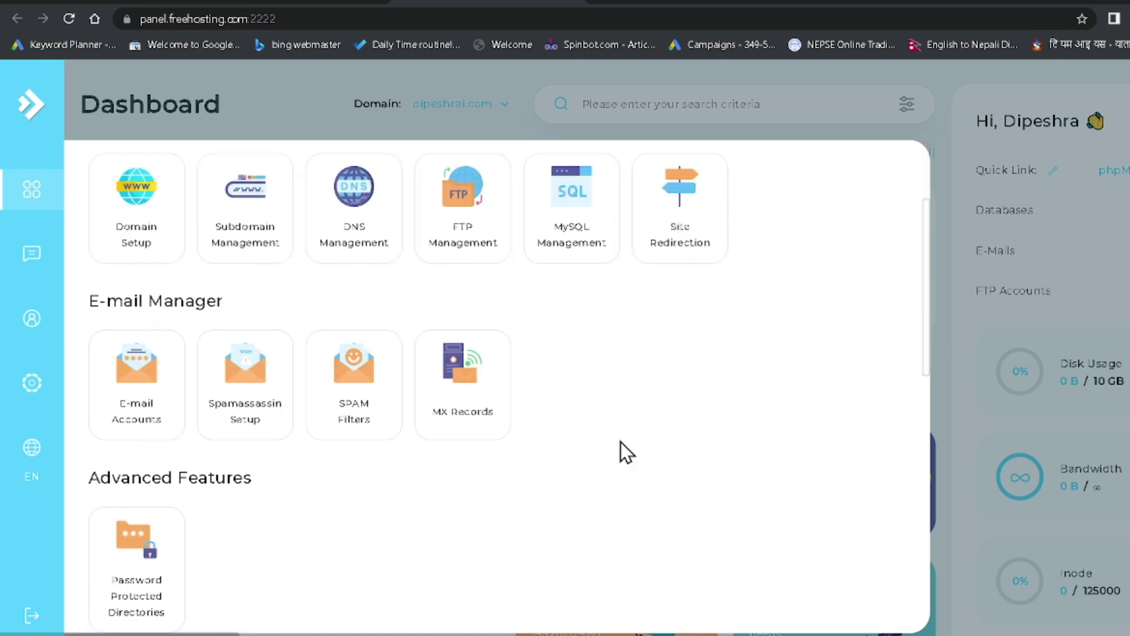
scroll(477, 438, down, 2)
scroll(701, 406, up, 3)
scroll(371, 441, down, 12)
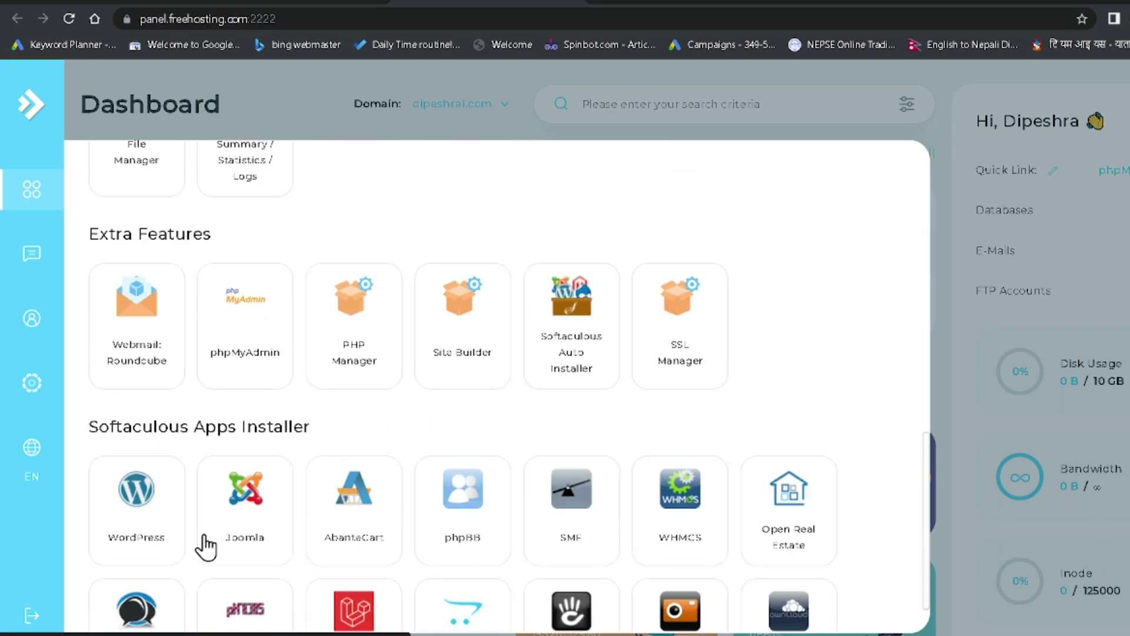
Scroll back through the feature tiles and open File Manager
scroll(174, 530, down, 1)
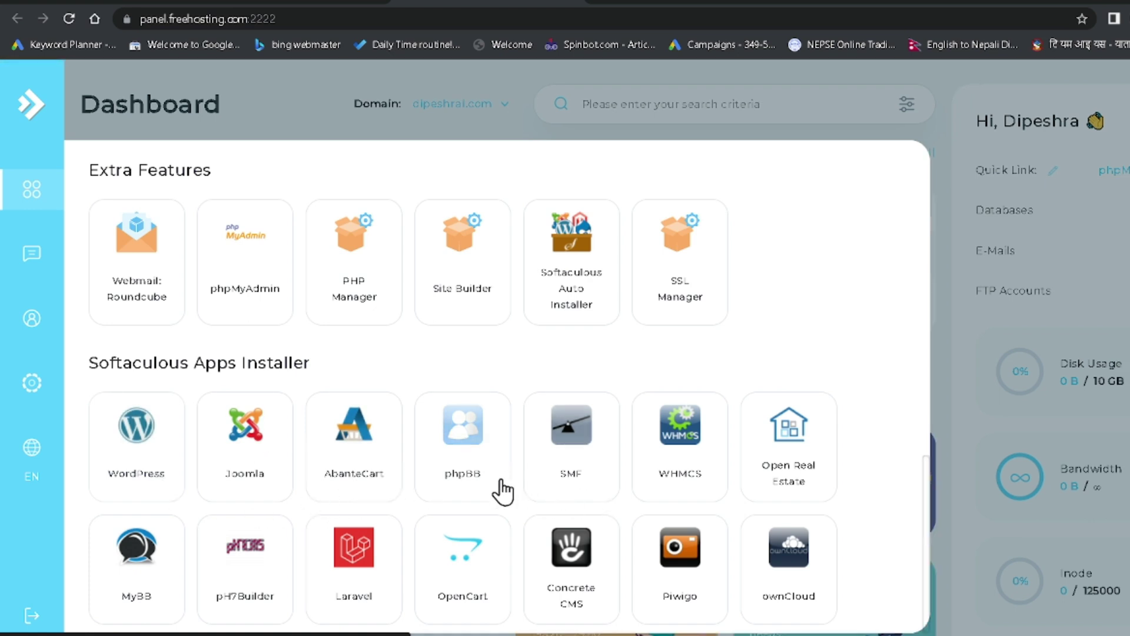
scroll(311, 479, up, 5)
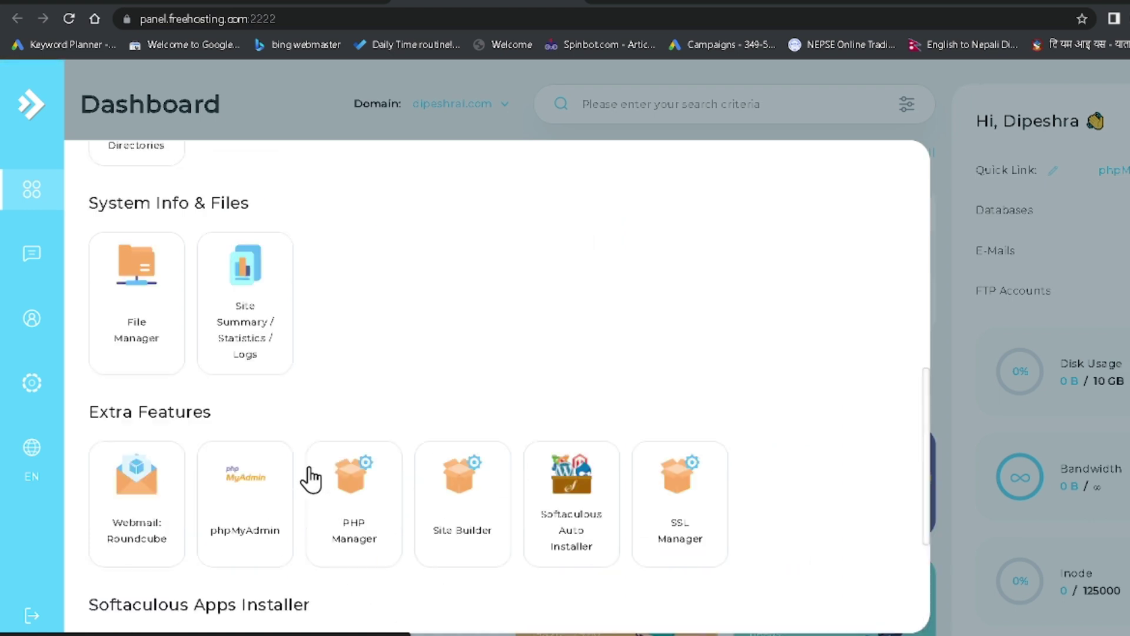
scroll(312, 456, up, 2)
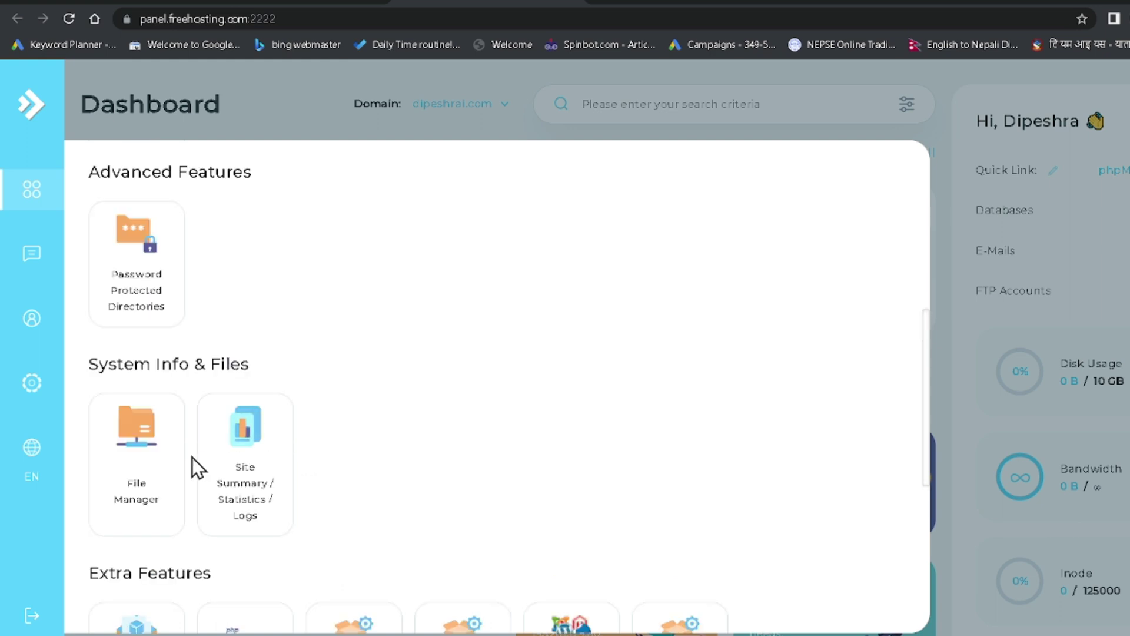
scroll(192, 457, up, 5)
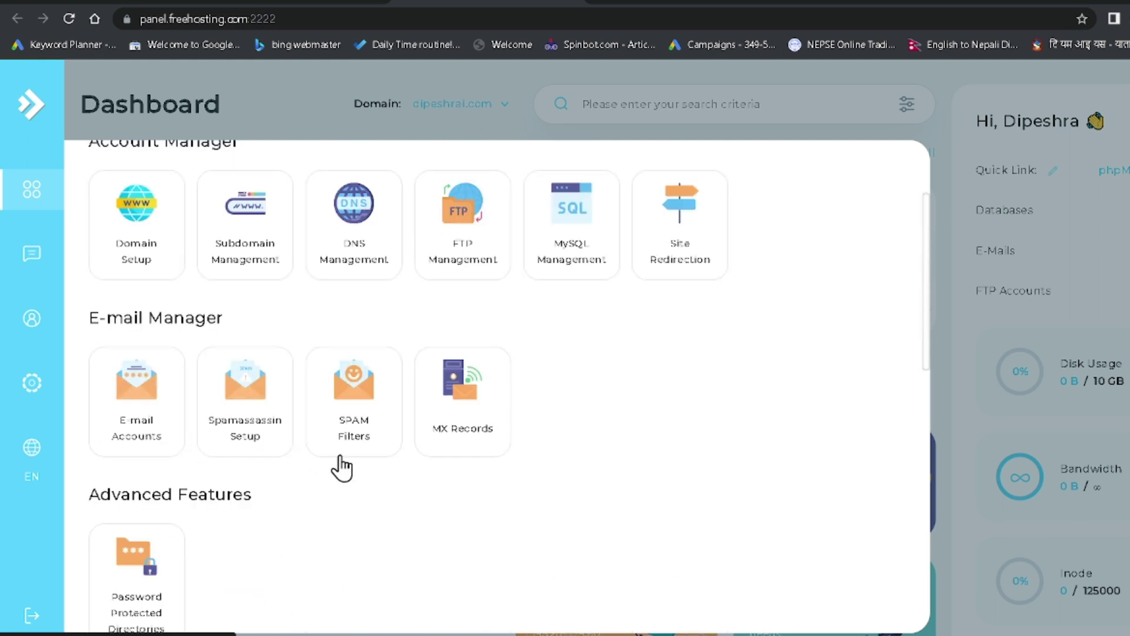
scroll(305, 412, up, 2)
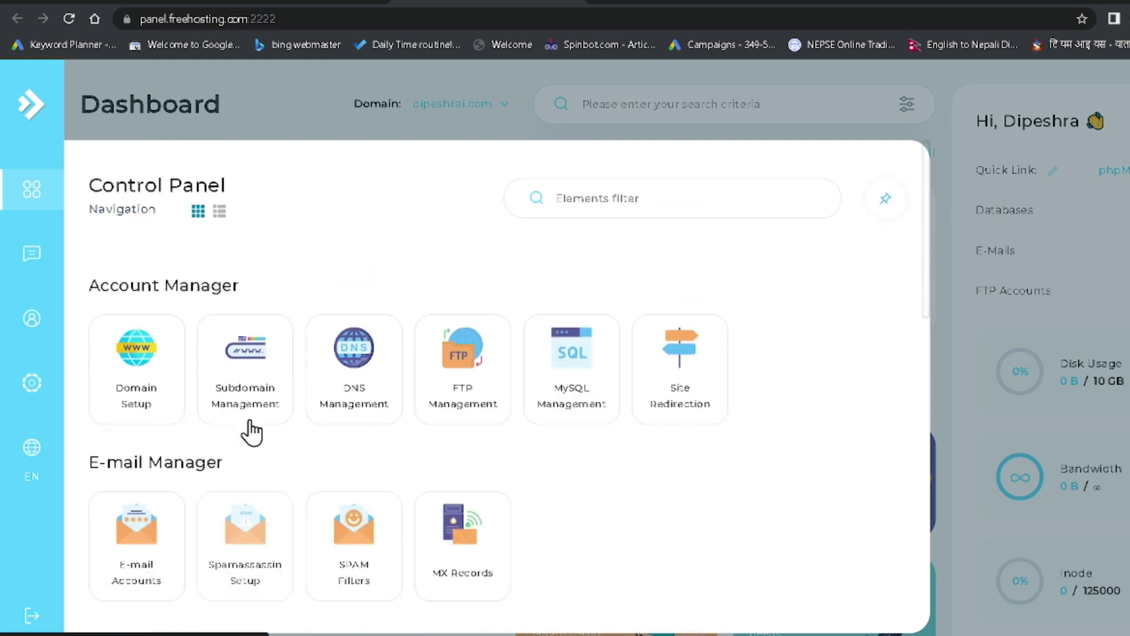
scroll(387, 409, down, 13)
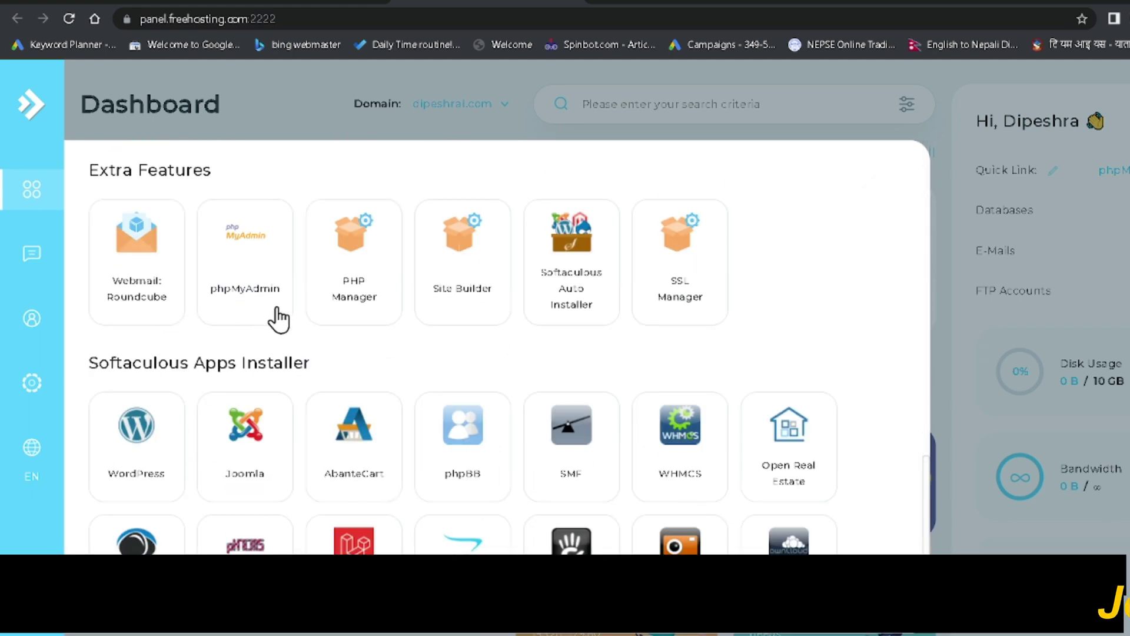
scroll(158, 362, up, 5)
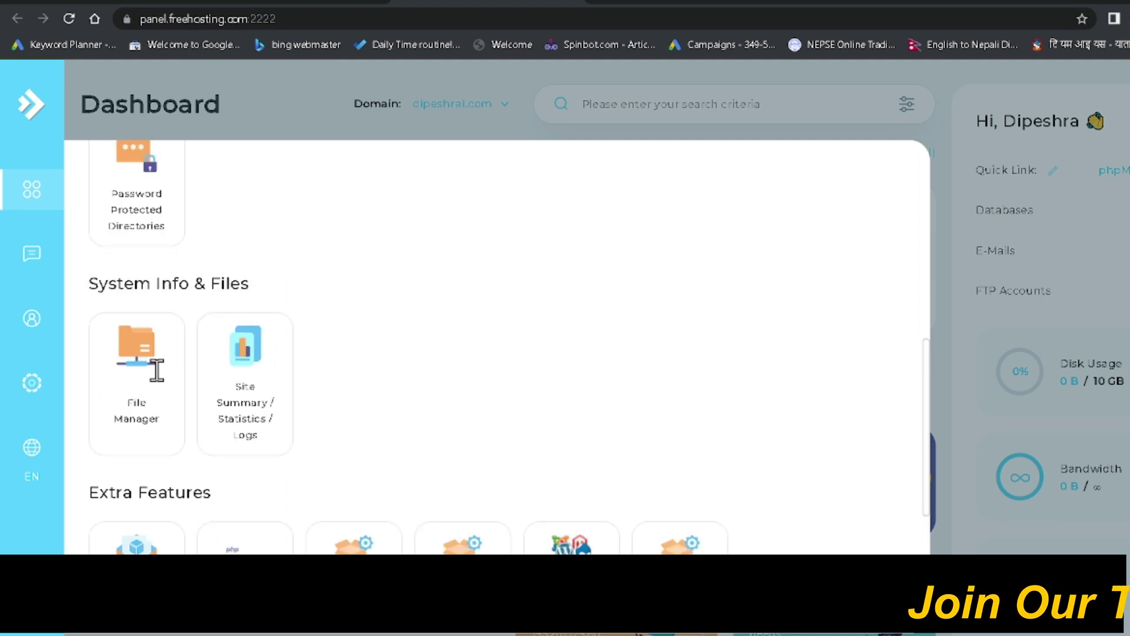
click(140, 371)
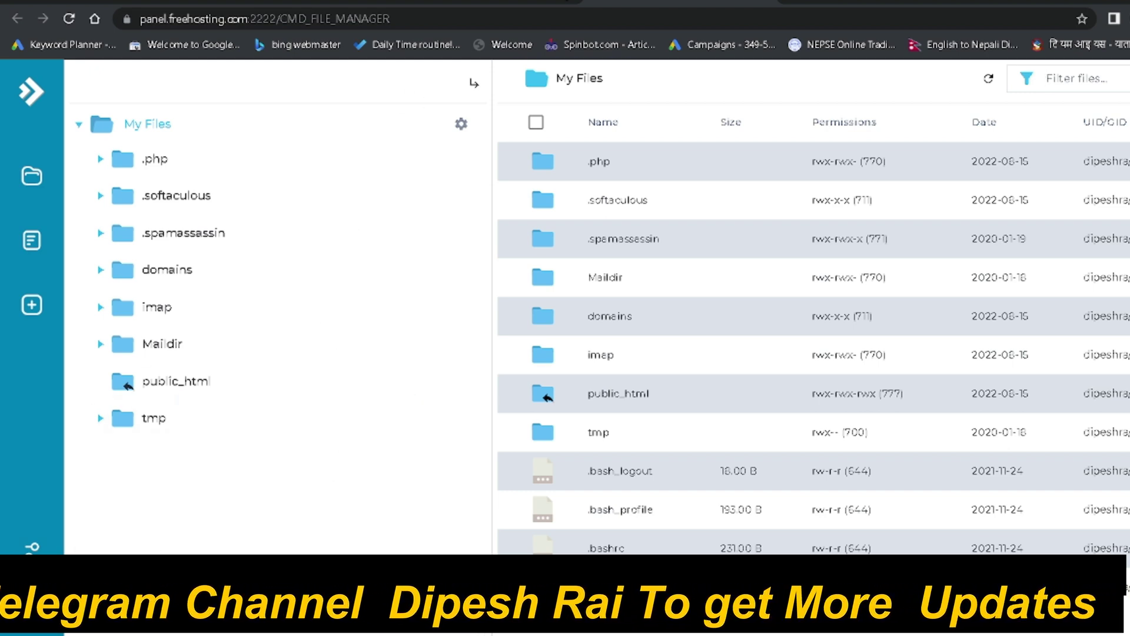
Return to the DirectAdmin Dashboard tab, leaving My Files open
click(508, 6)
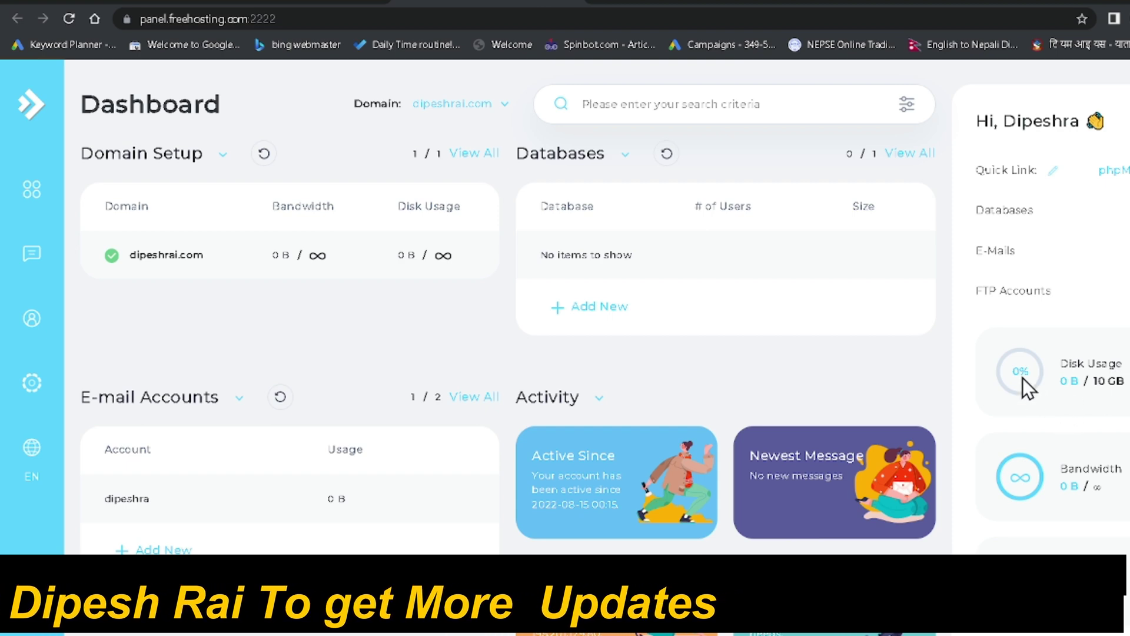
Check the Disk Usage card's 10 GB quota, then open phpMyAdmin in a new tab
drag(995, 348, 1124, 386)
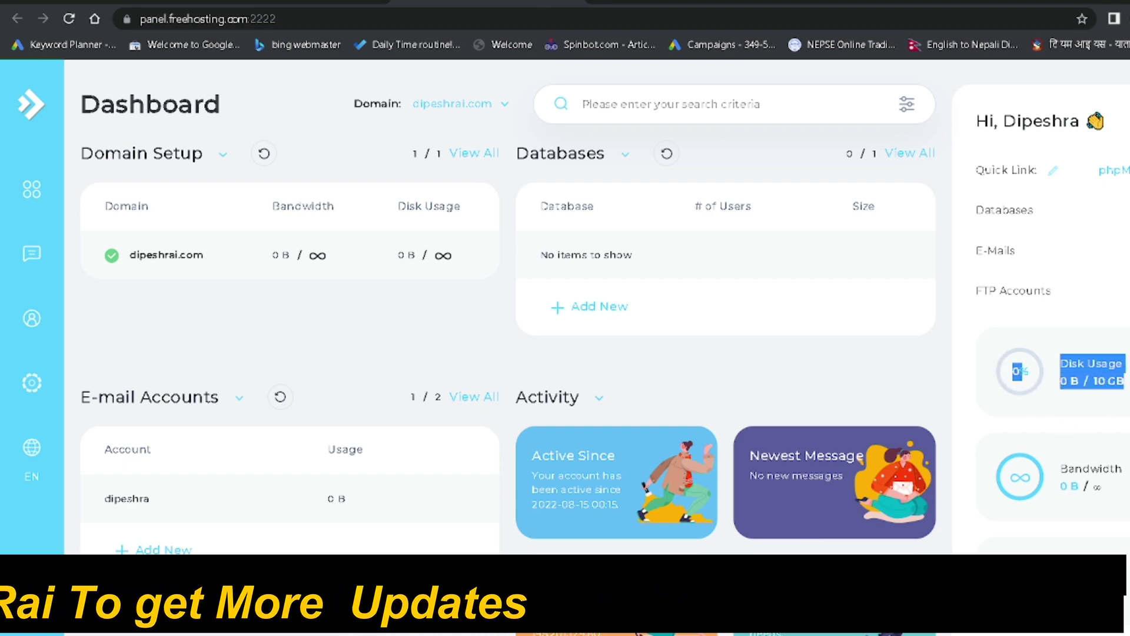
click(1060, 361)
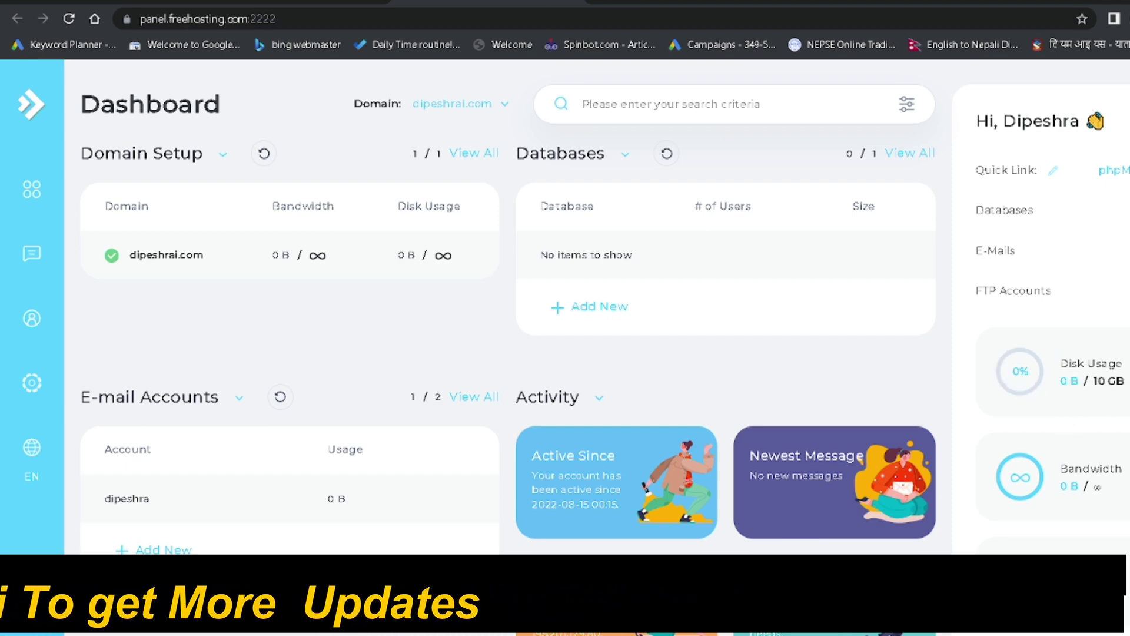
drag(1113, 380, 1092, 381)
click(1093, 381)
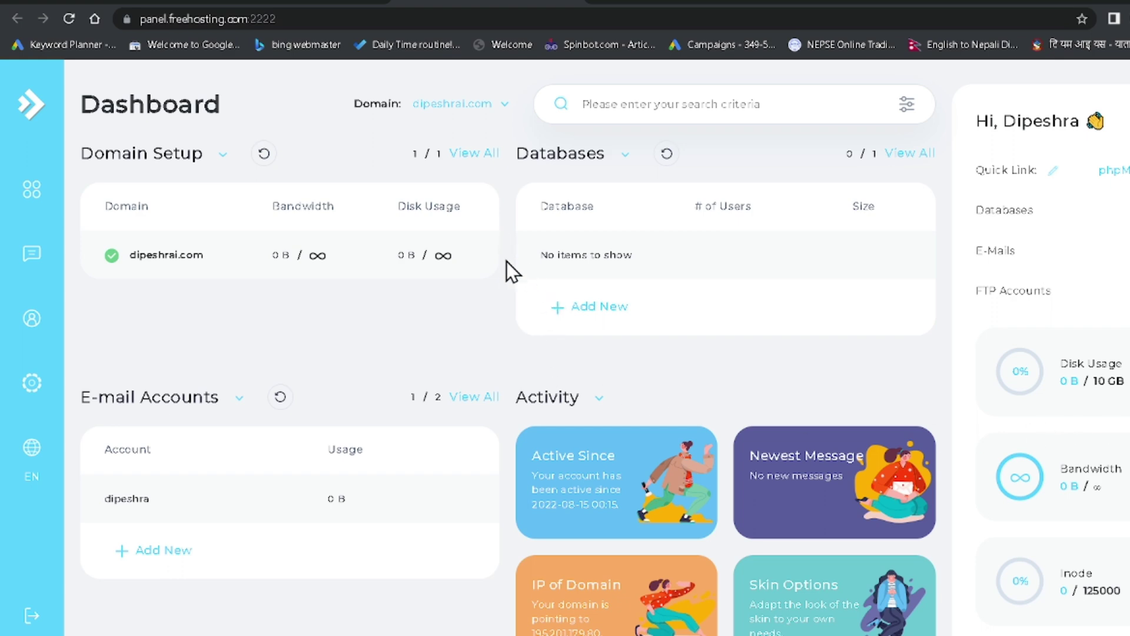
scroll(1119, 436, down, 1)
scroll(1121, 441, up, 1)
click(1113, 170)
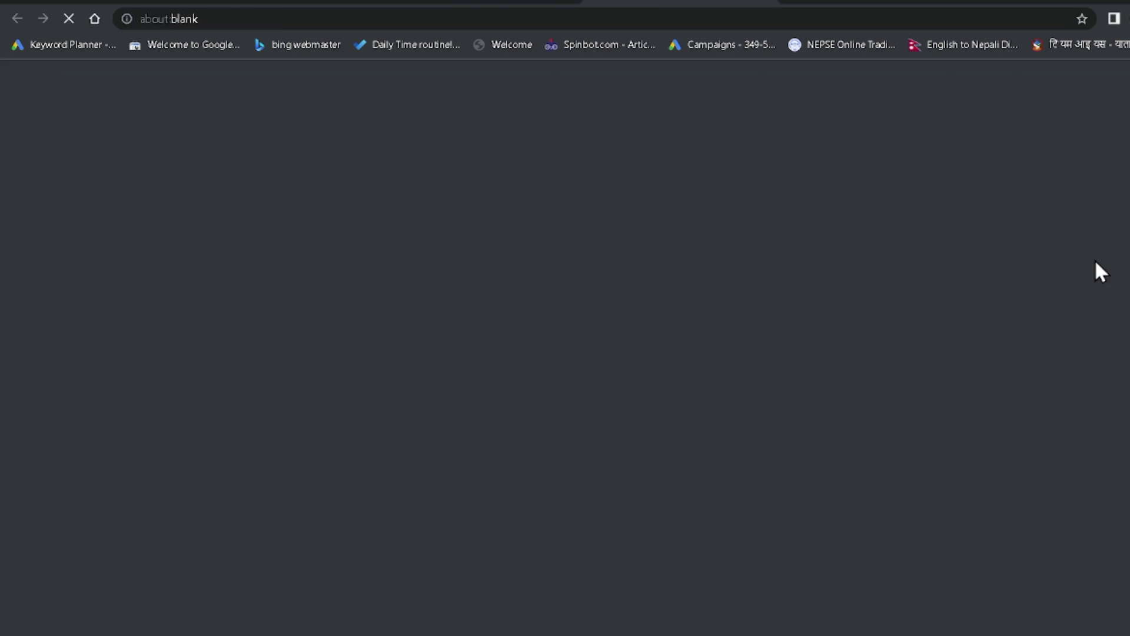
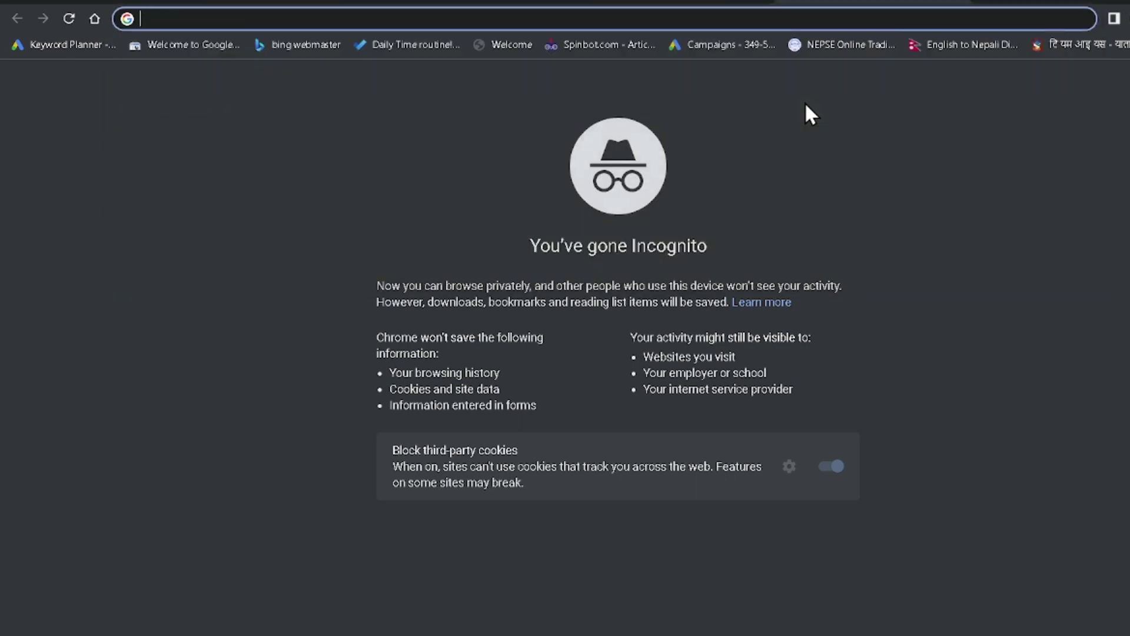
Enter 'freenom' in the incognito address bar and go to freenom.com
text(w)
key(BackSpace)
text(free)
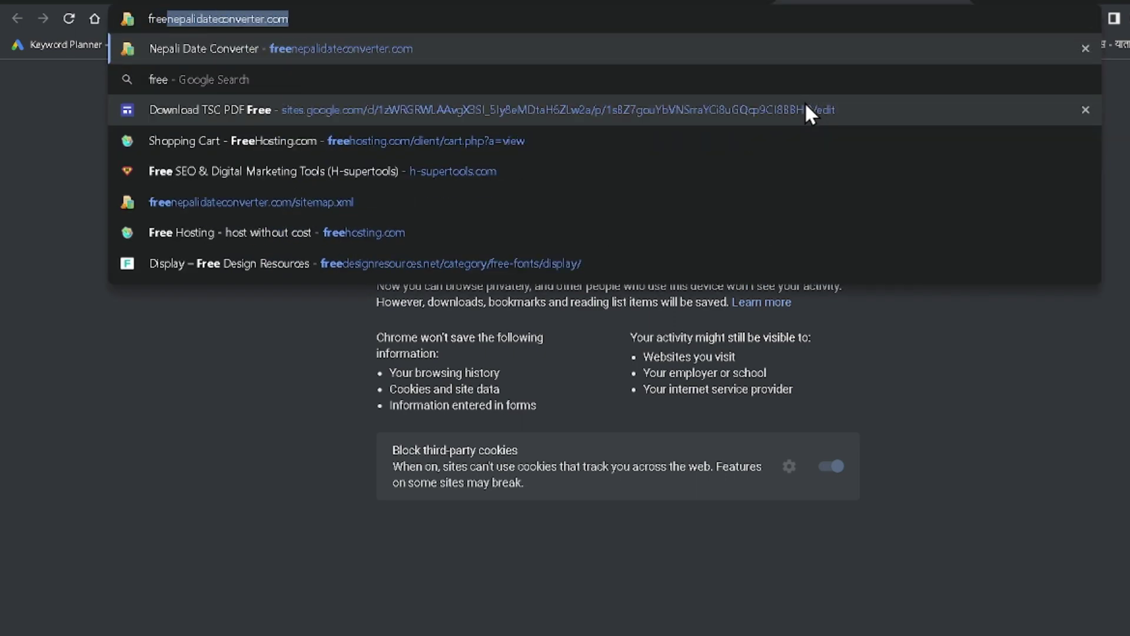
key(ctrl+a)
text(freenom)
key(Return)
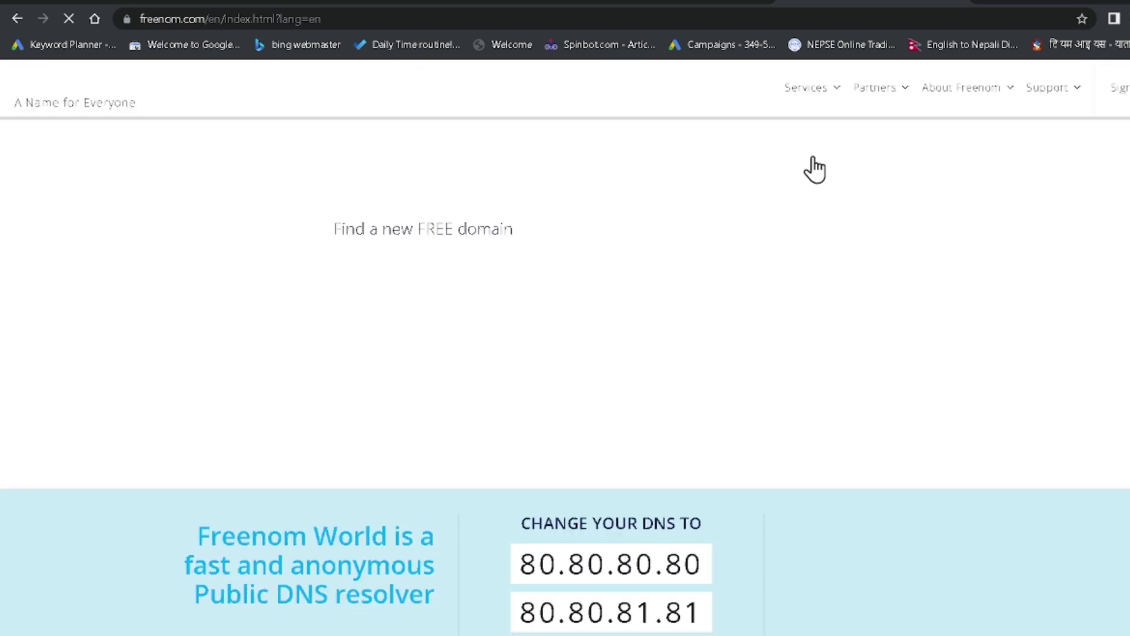
scroll(909, 387, down, 3)
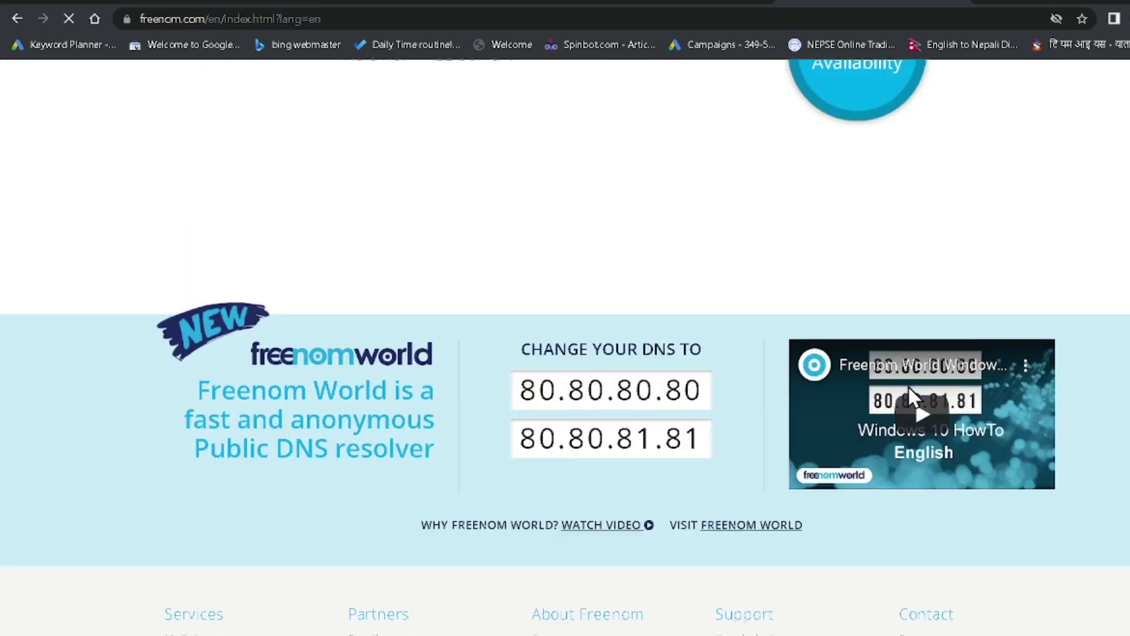
scroll(908, 382, down, 5)
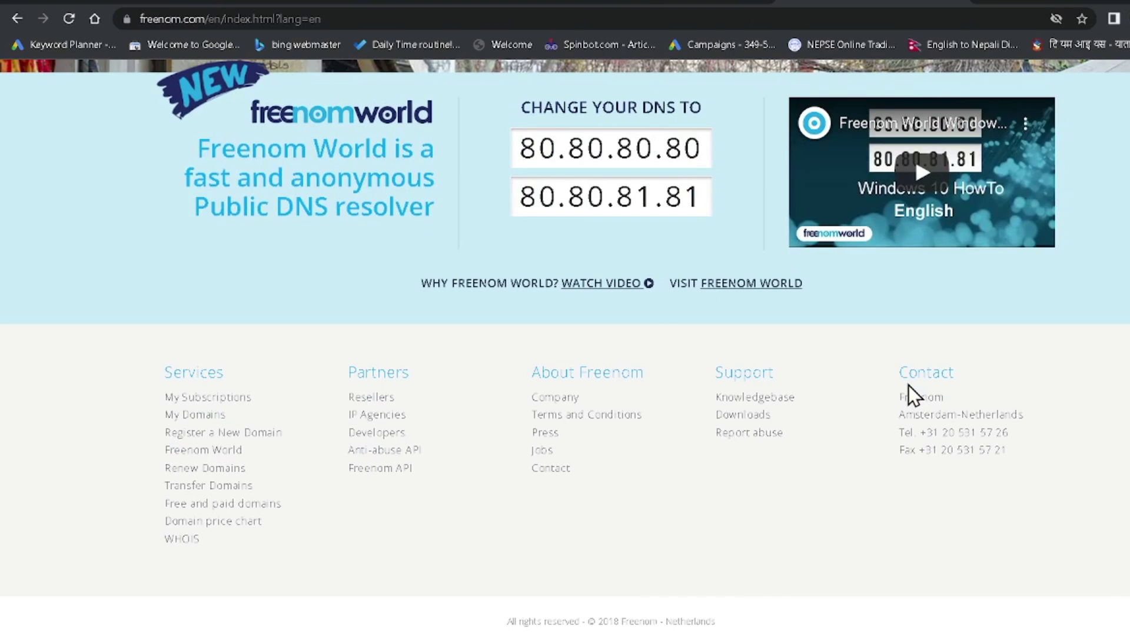
scroll(909, 385, up, 4)
scroll(889, 425, up, 3)
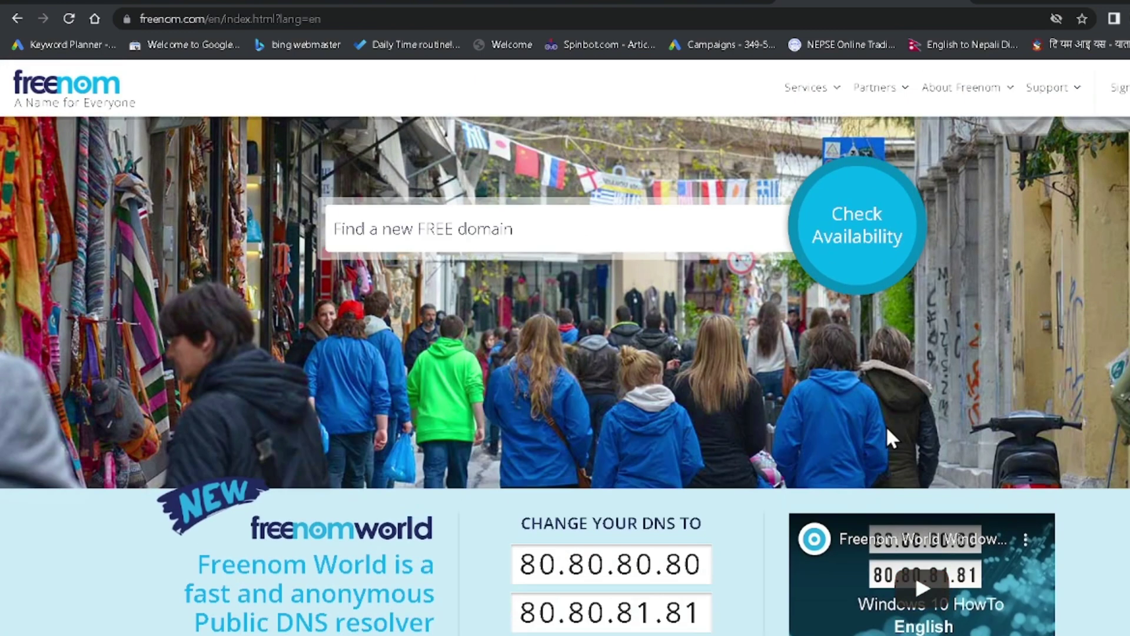
scroll(781, 399, down, 4)
scroll(971, 468, down, 3)
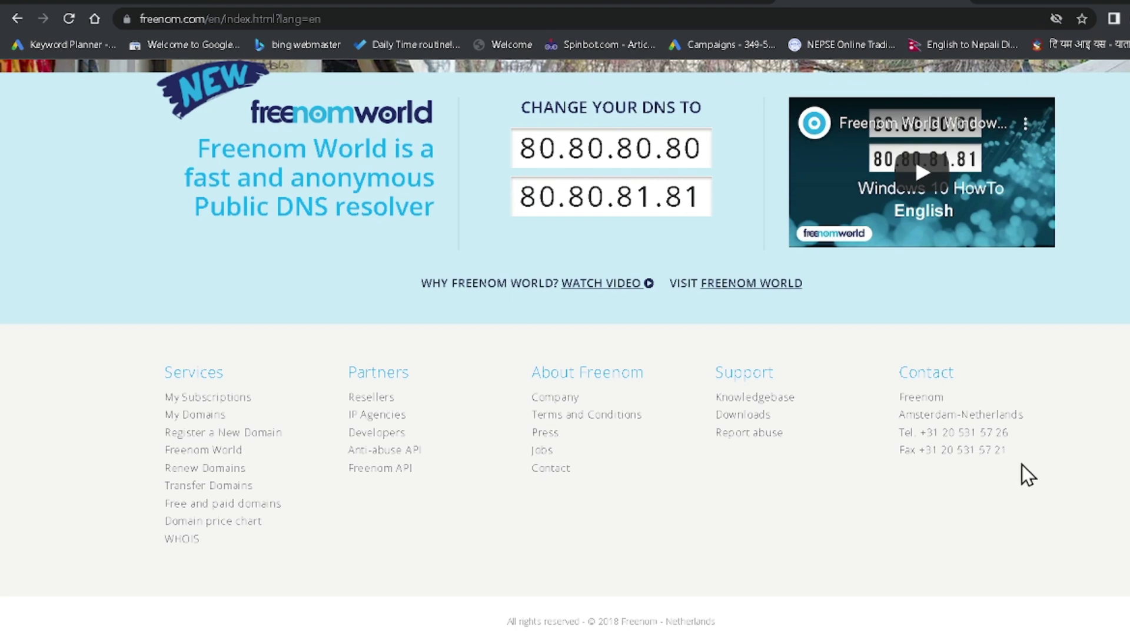
scroll(1021, 462, up, 7)
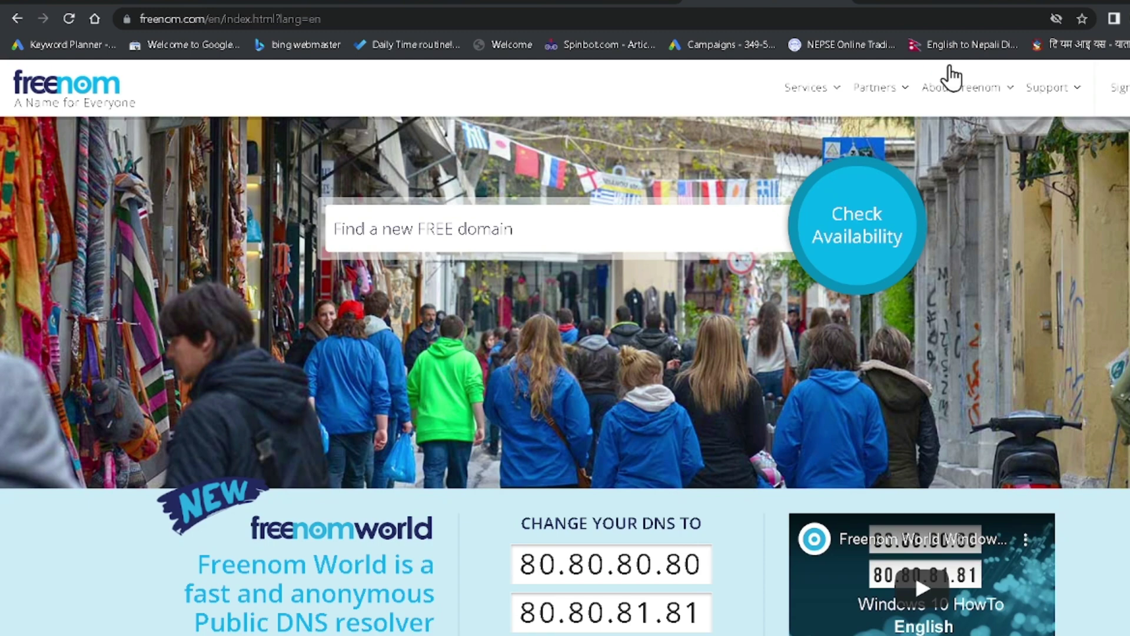
click(946, 4)
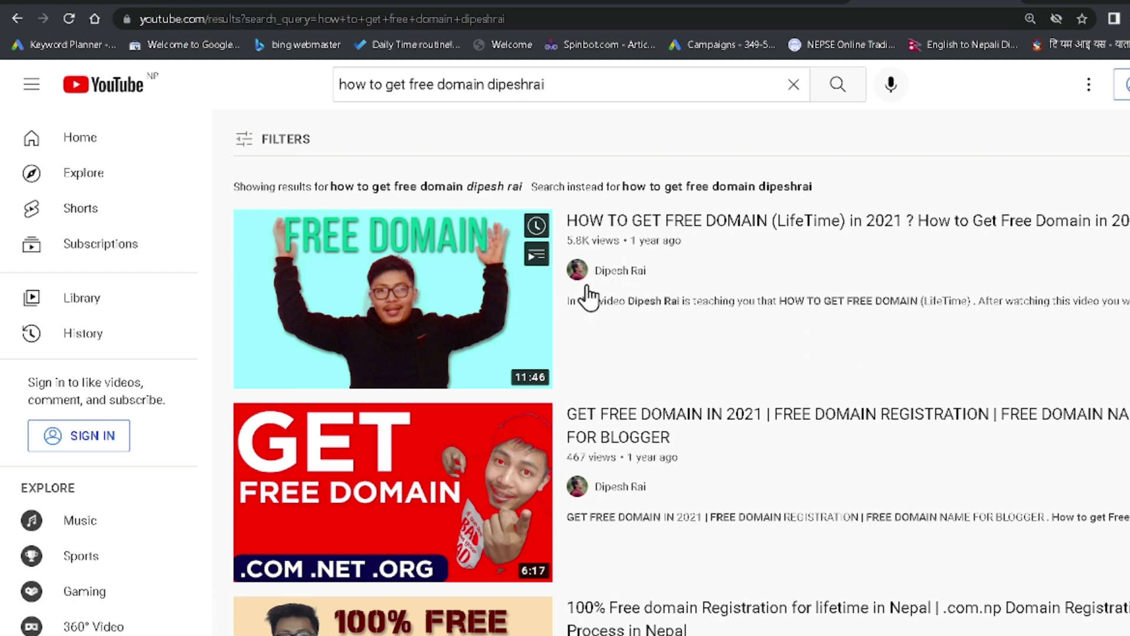
click(760, 4)
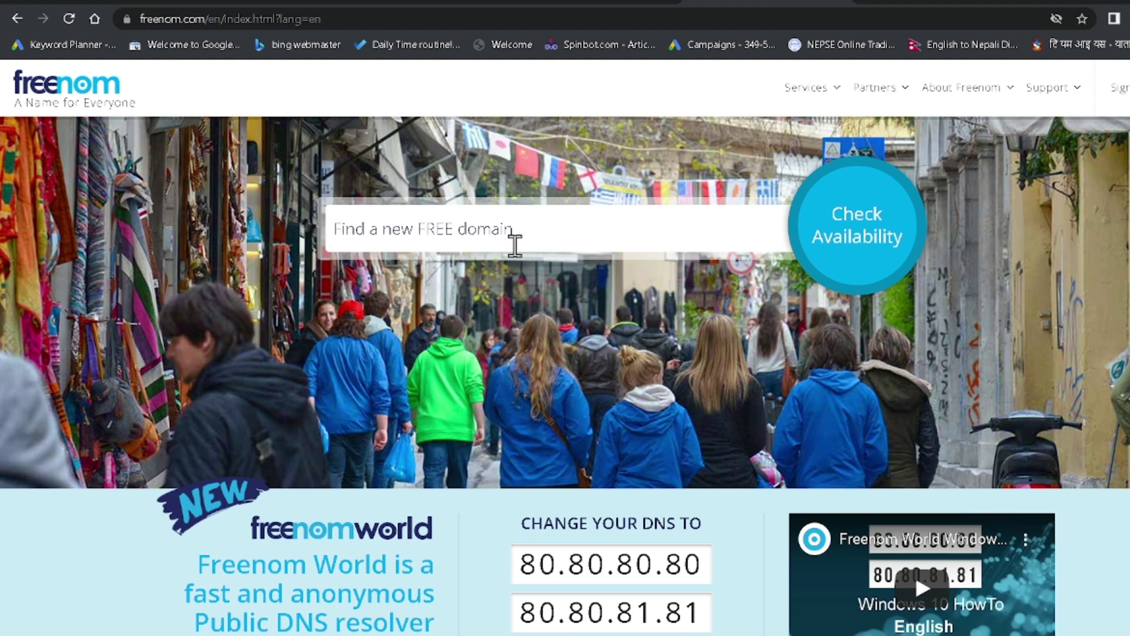
scroll(697, 444, down, 5)
scroll(481, 182, up, 5)
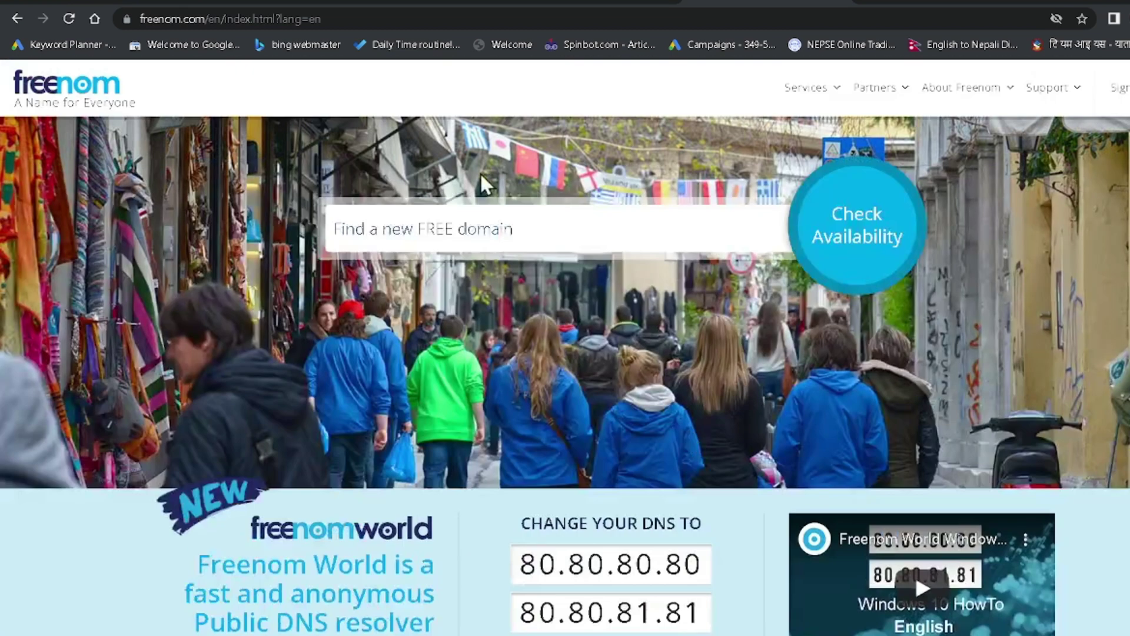